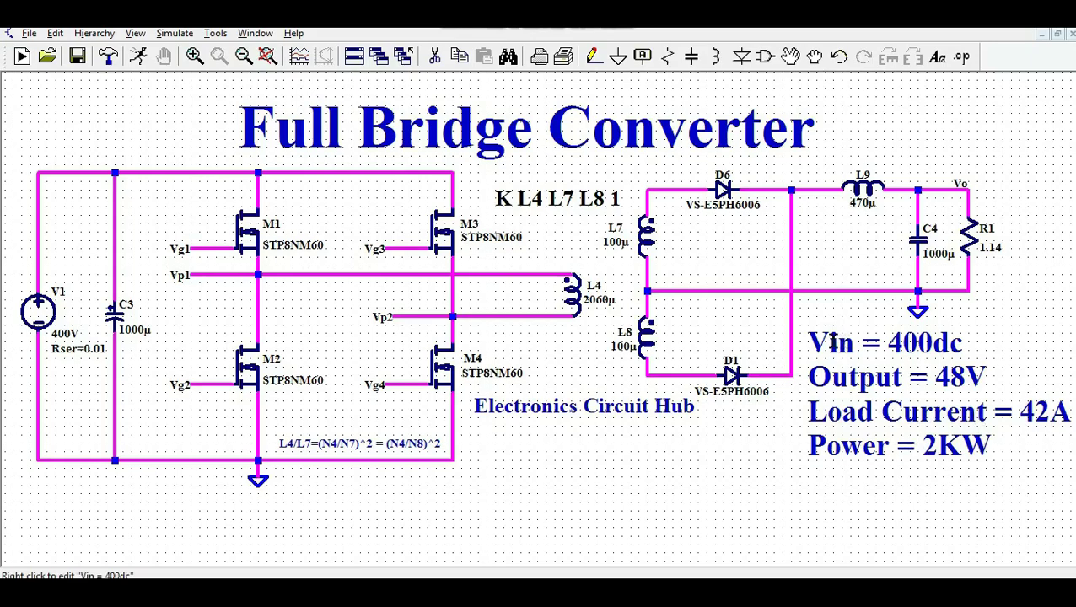
Edit the specification text so the input voltage line reads Vin = 400Vdc
right_click(928, 346)
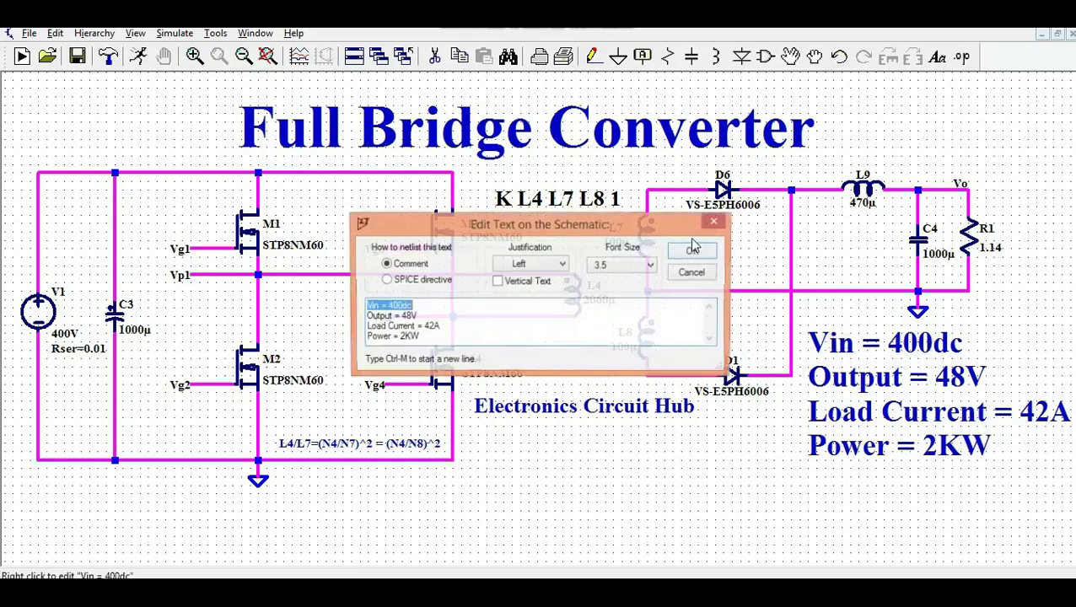
left_click(403, 302)
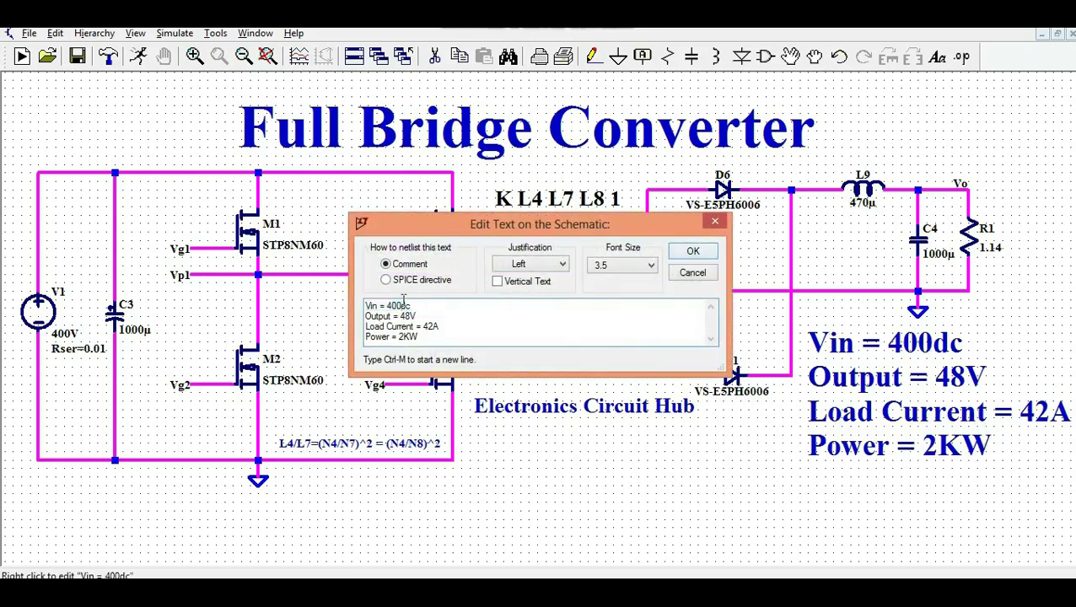
type("V")
key("Return")
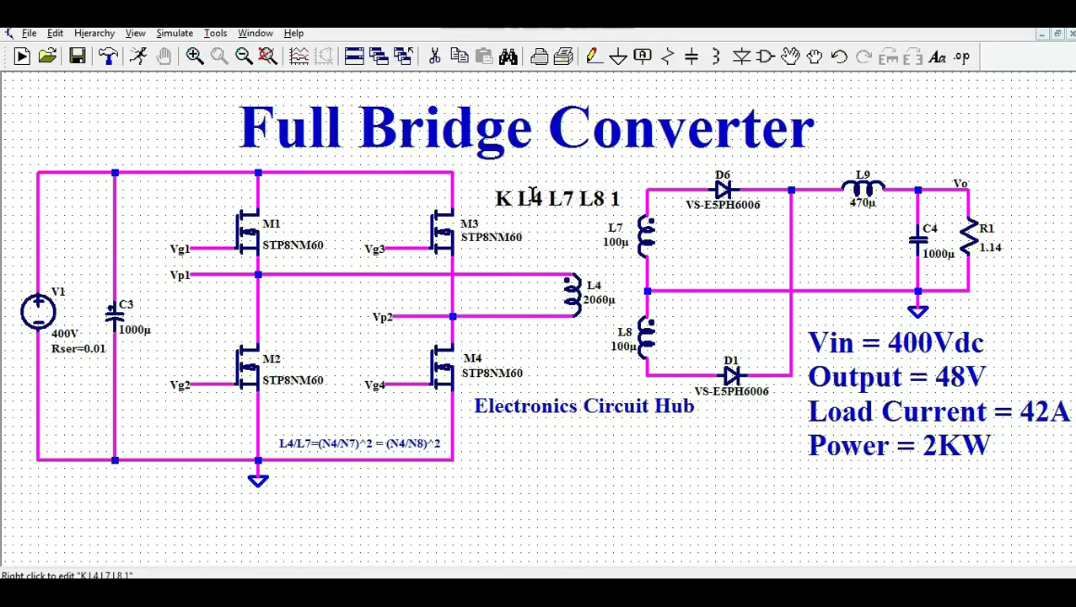
Change the transformer coupling directive to K L4 L7 L8 0.99
right_click(503, 198)
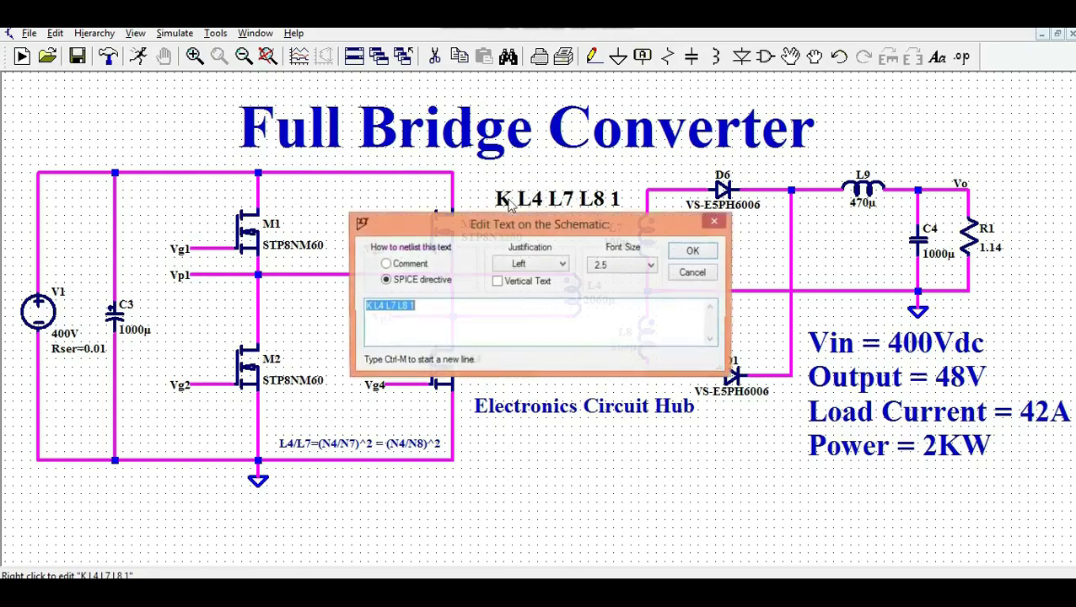
left_click_drag(520, 233, 370, 263)
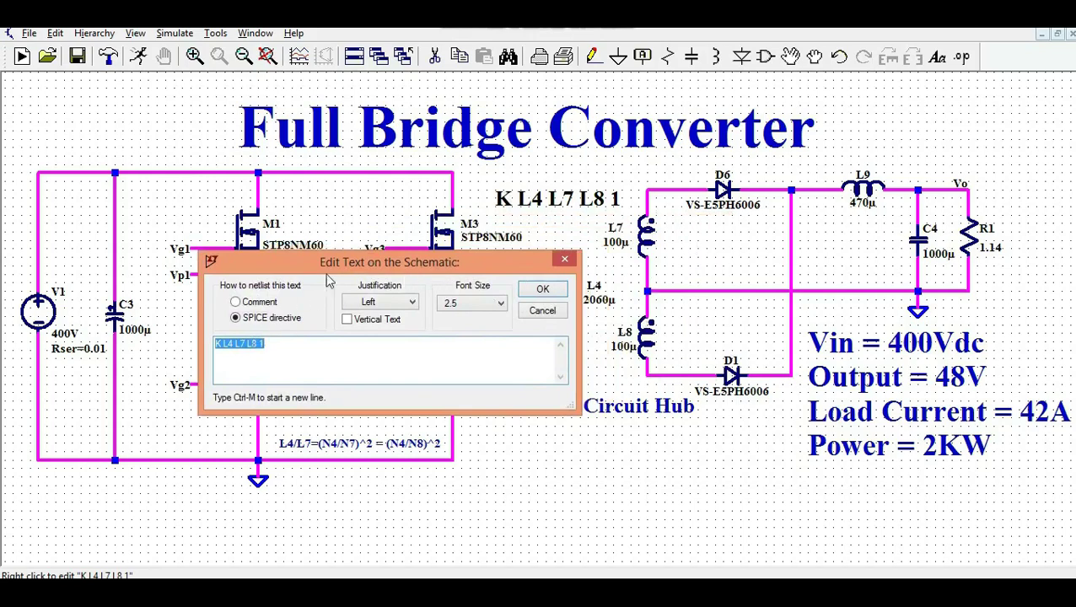
left_click(562, 262)
left_click(262, 344)
type("0.99")
key("Return")
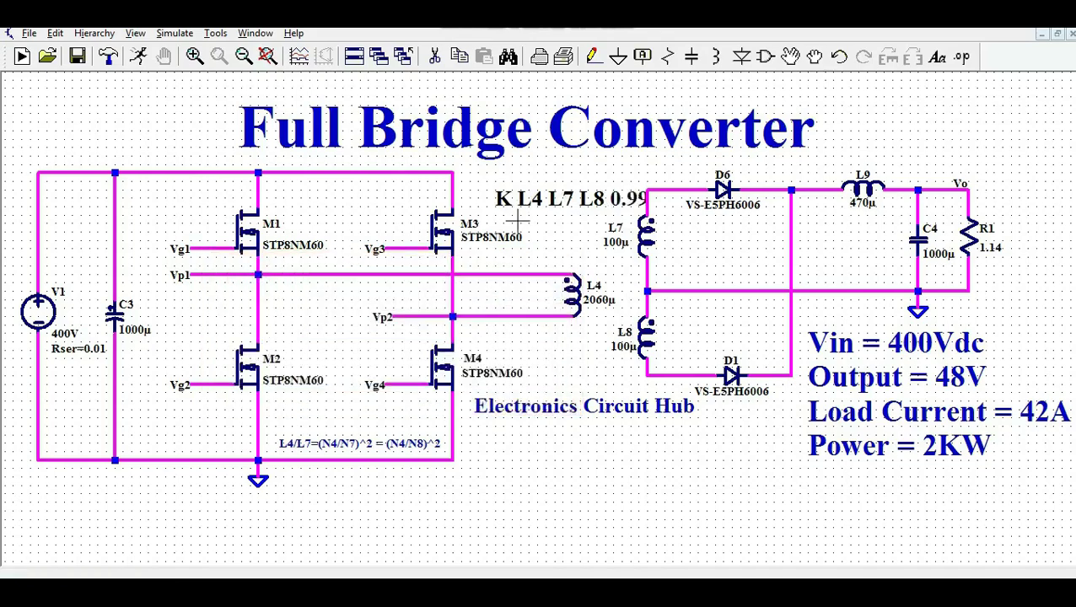
Move the coupling directive clear of the L7 winding, into the space above M3 and L4
left_click(790, 56)
left_click(609, 201)
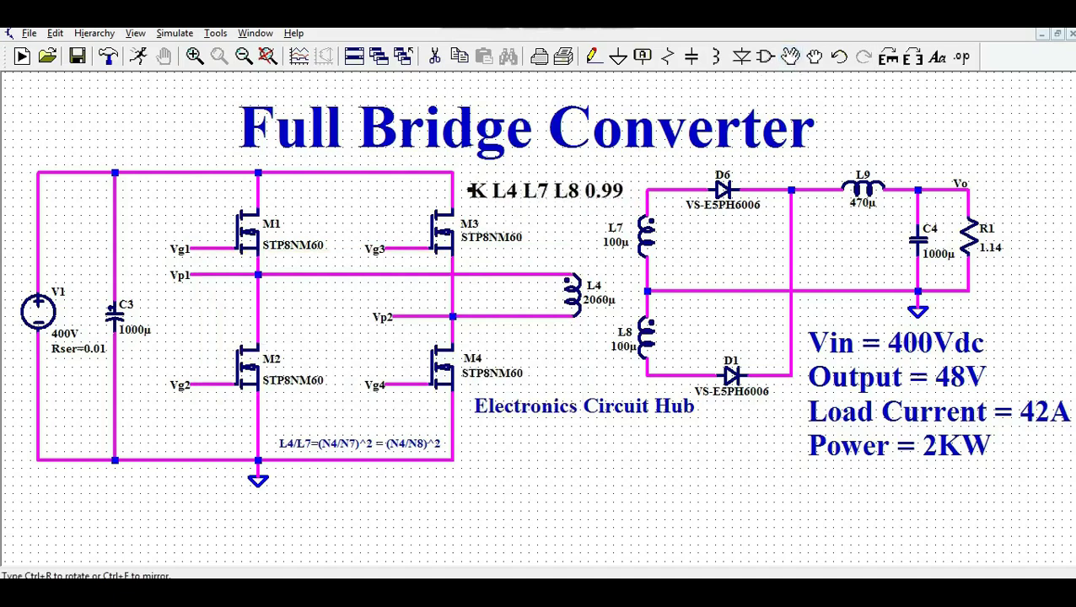
left_click(473, 191)
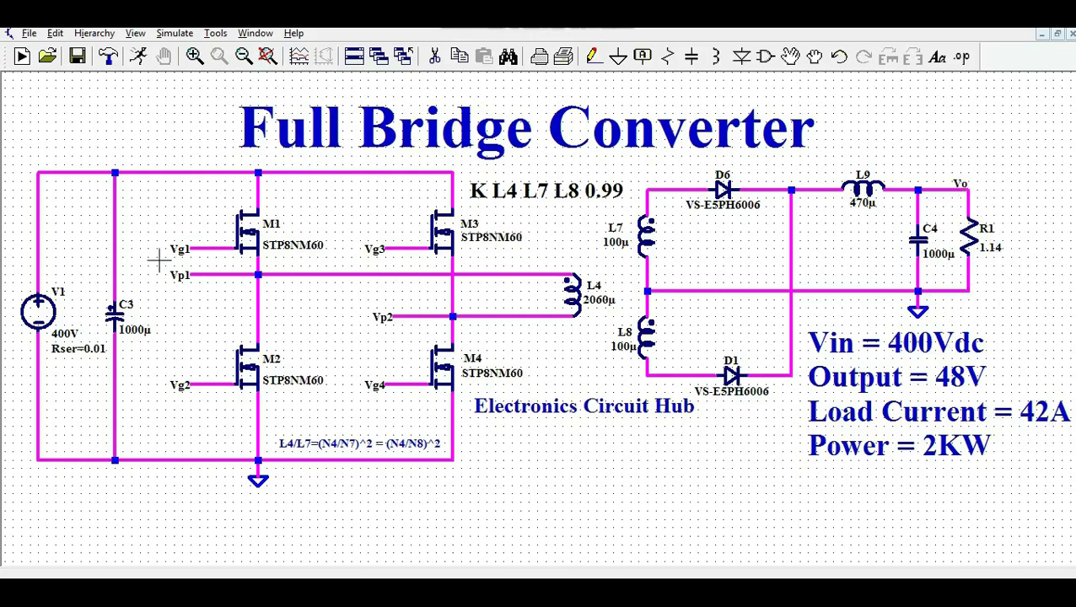
Examine the PULSE gate-drive sources, their net labels and the .tran and .param directives beside the bridge circuit
left_click_drag(166, 216, 847, 231)
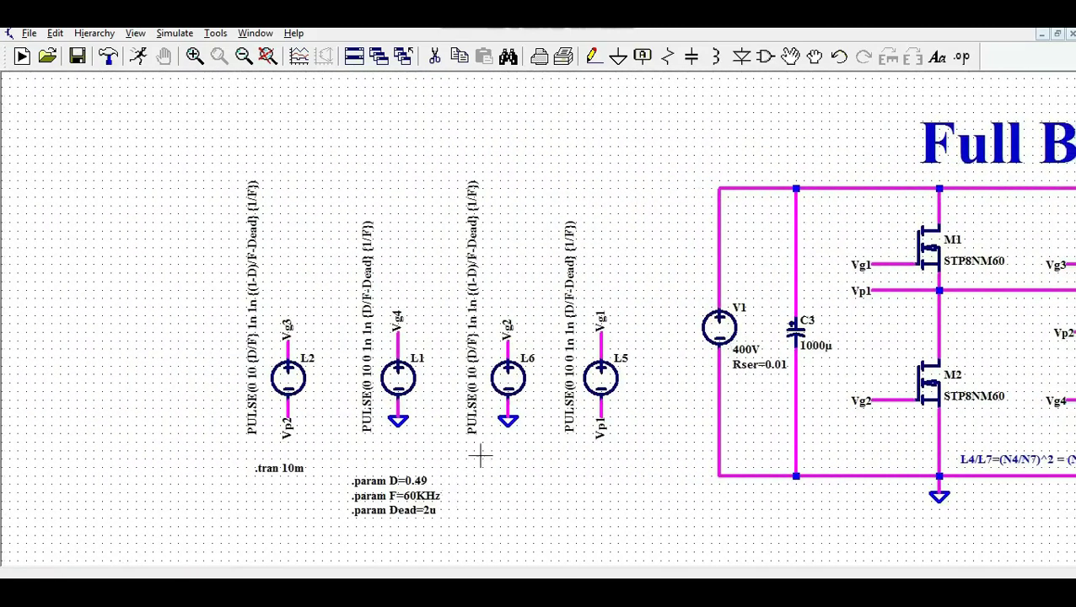
scroll(481, 455, "up", 1)
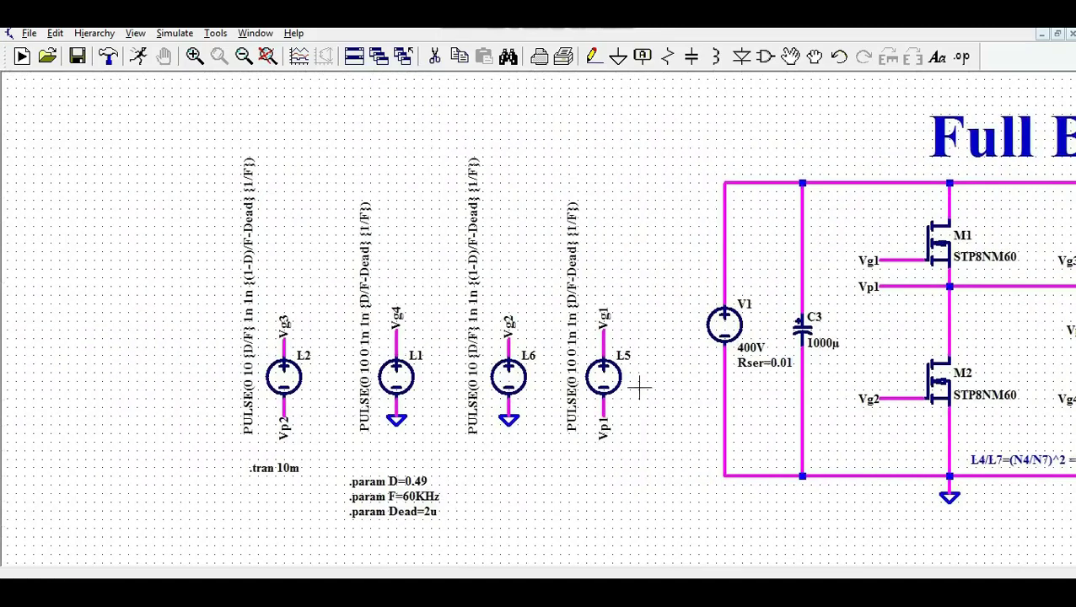
left_click_drag(639, 387, 485, 386)
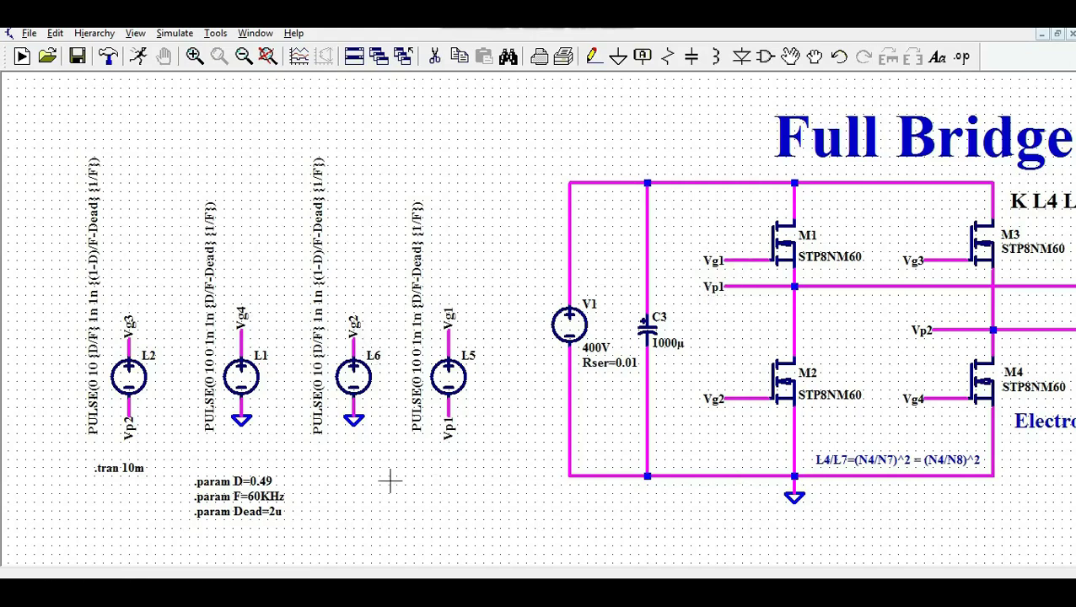
left_click_drag(289, 440, 137, 436)
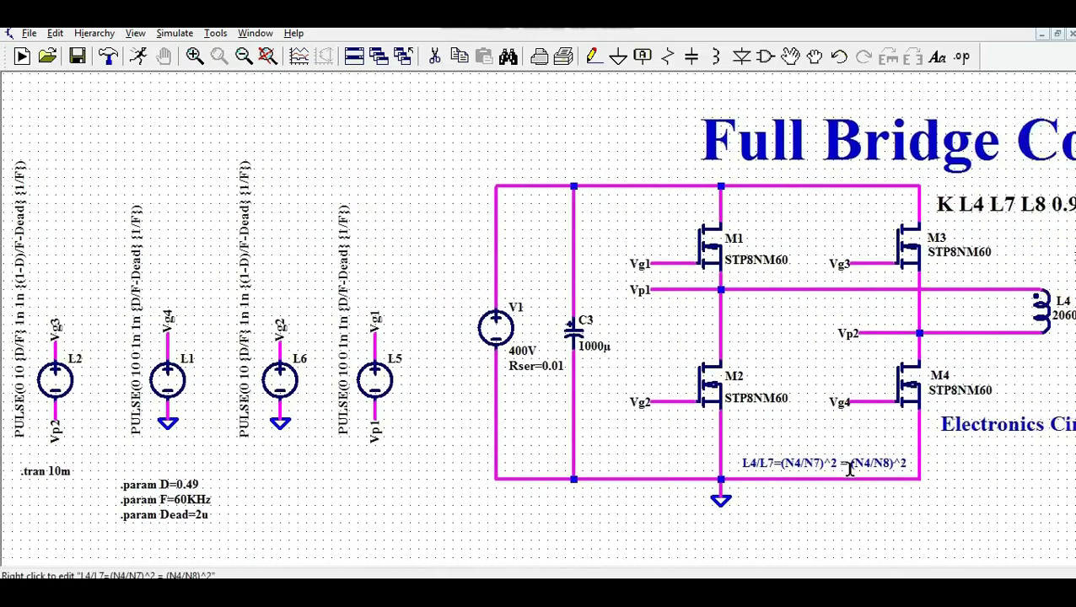
left_click_drag(336, 447, 489, 449)
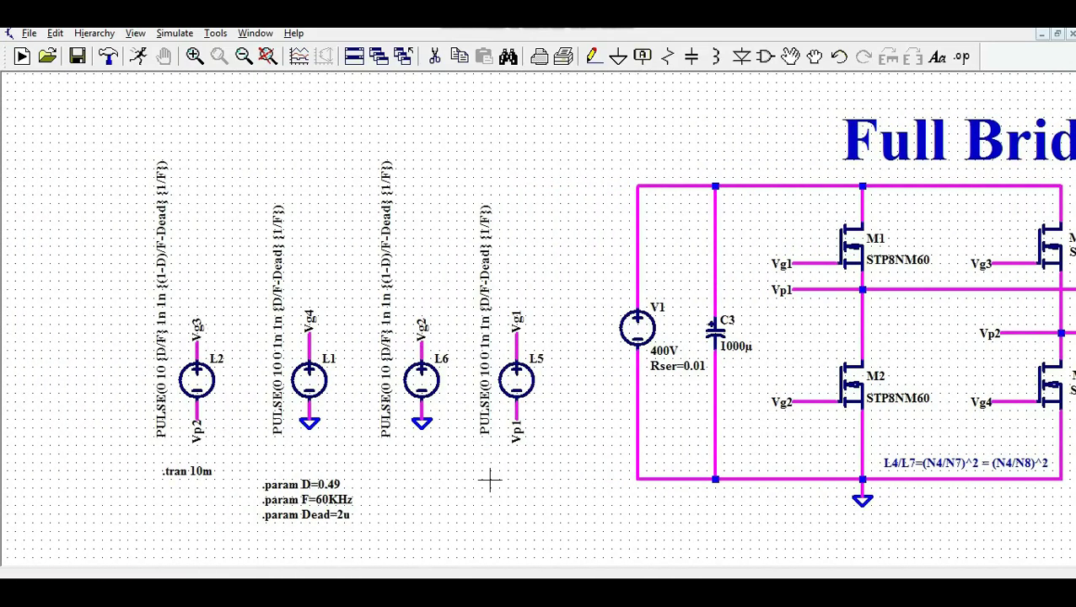
left_click_drag(489, 480, 227, 469)
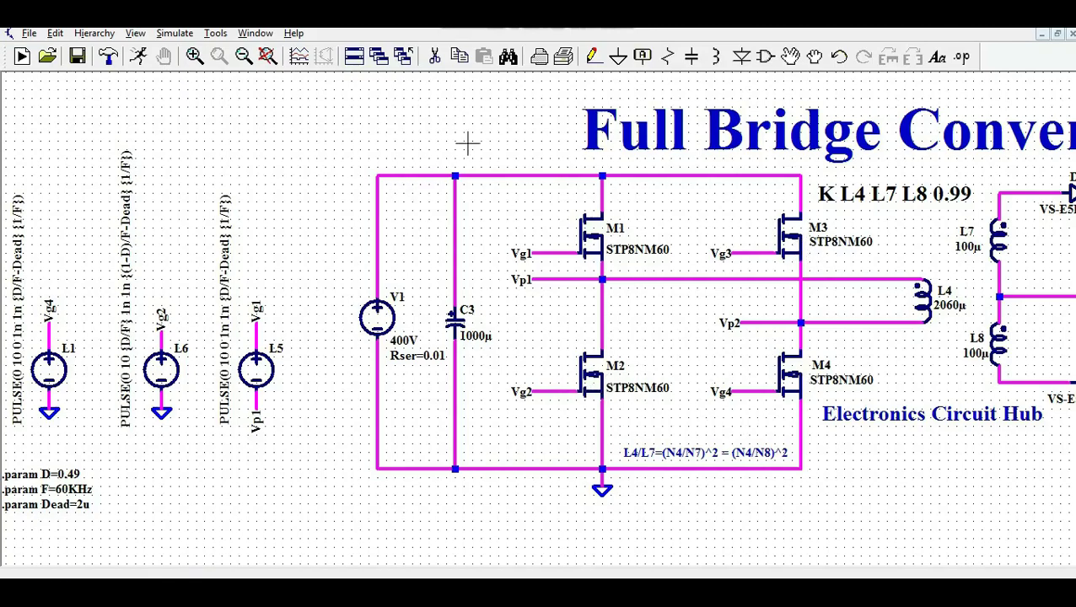
left_click_drag(467, 144, 687, 139)
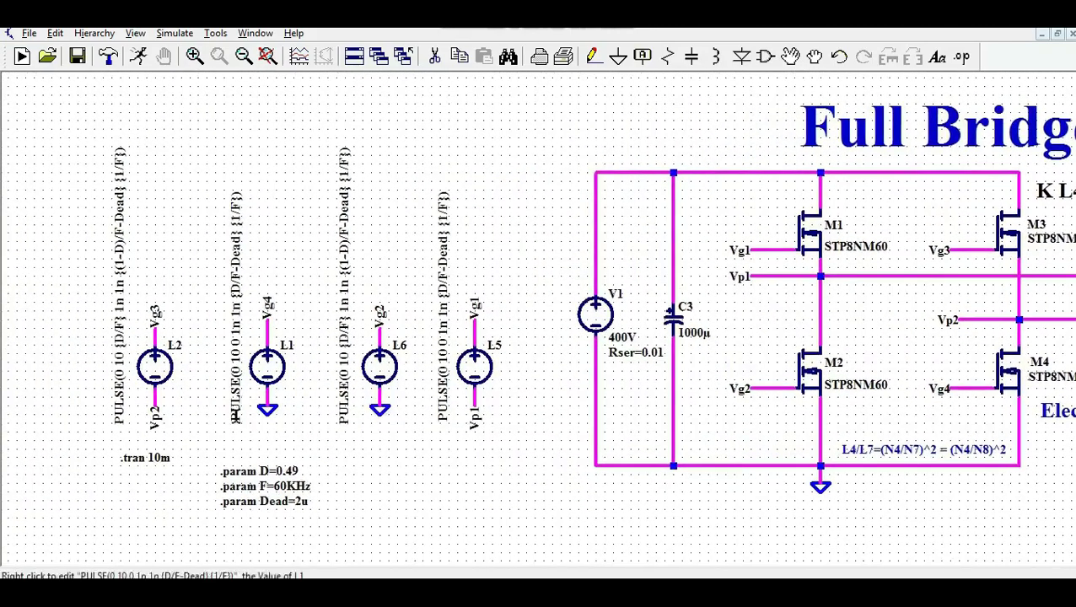
left_click_drag(506, 283, 628, 271)
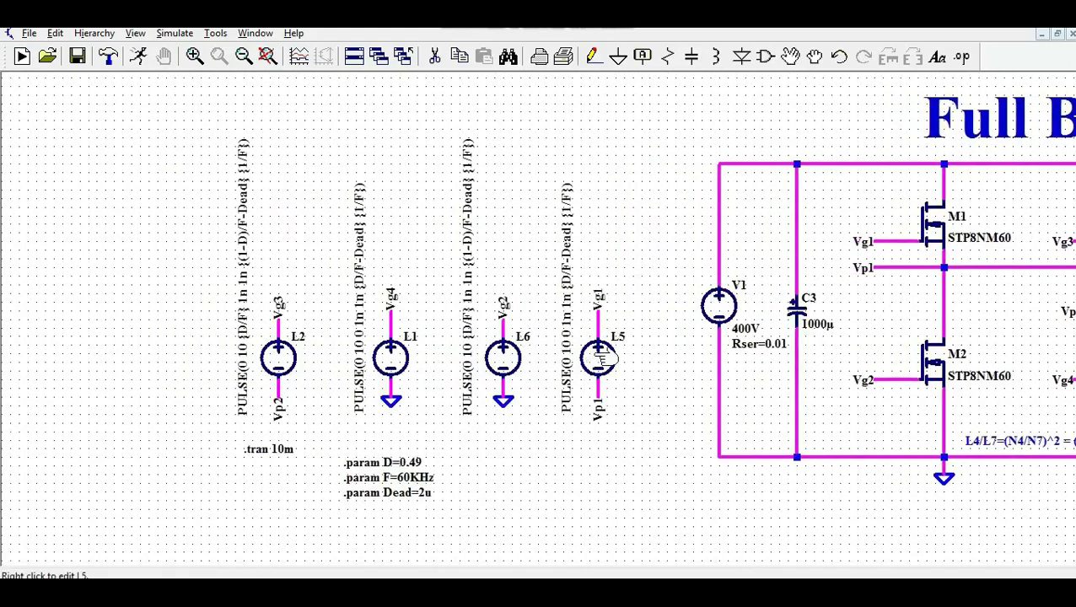
Inspect the PULSE settings of voltage source L5, including its fall time and on-time expression
right_click(597, 360)
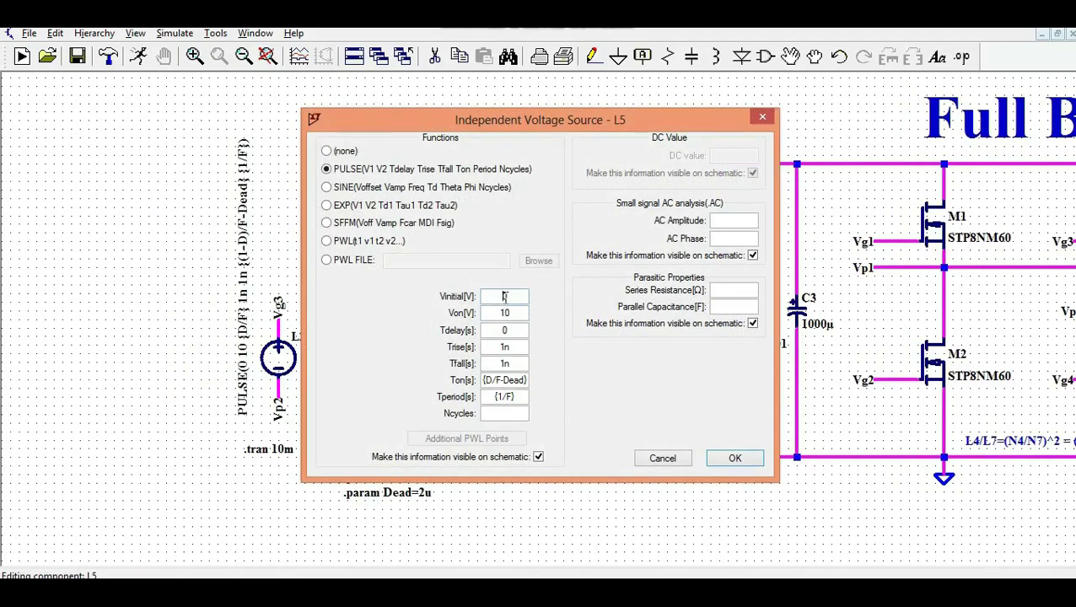
left_click(505, 363)
left_click_drag(483, 382, 534, 383)
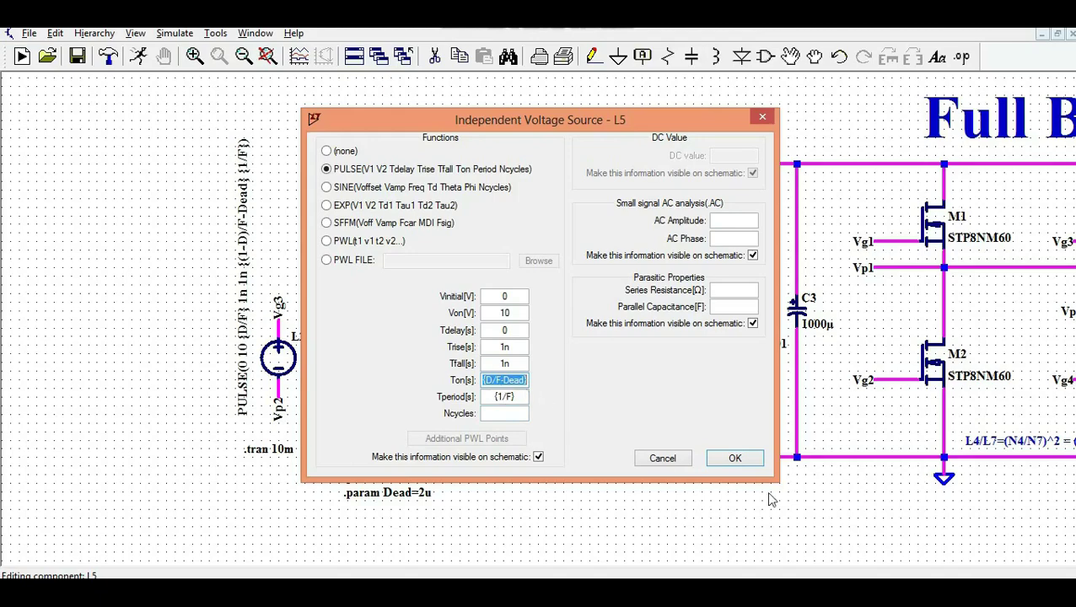
left_click(742, 463)
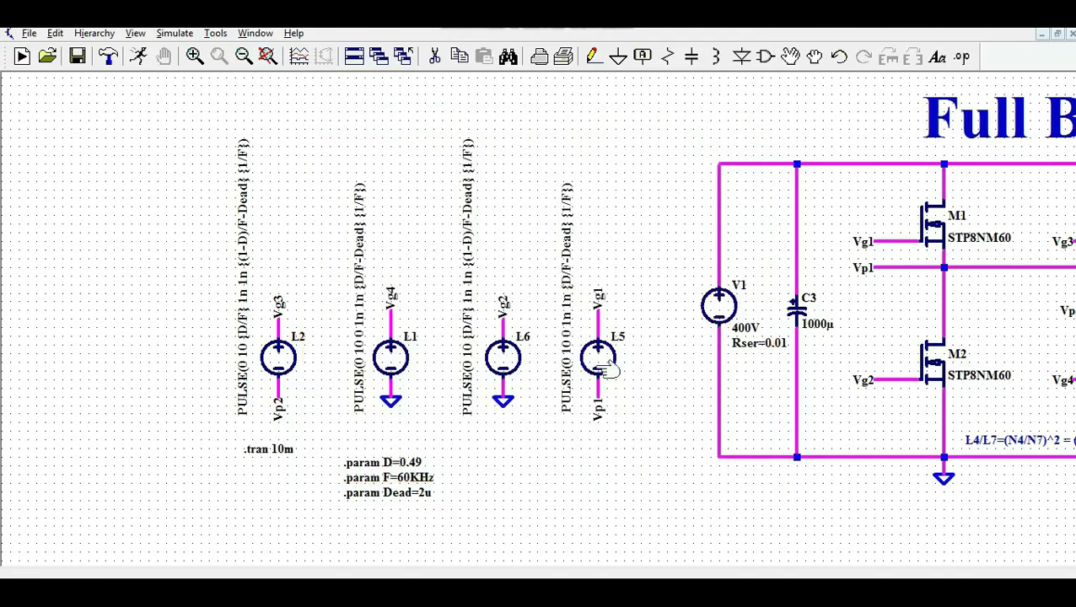
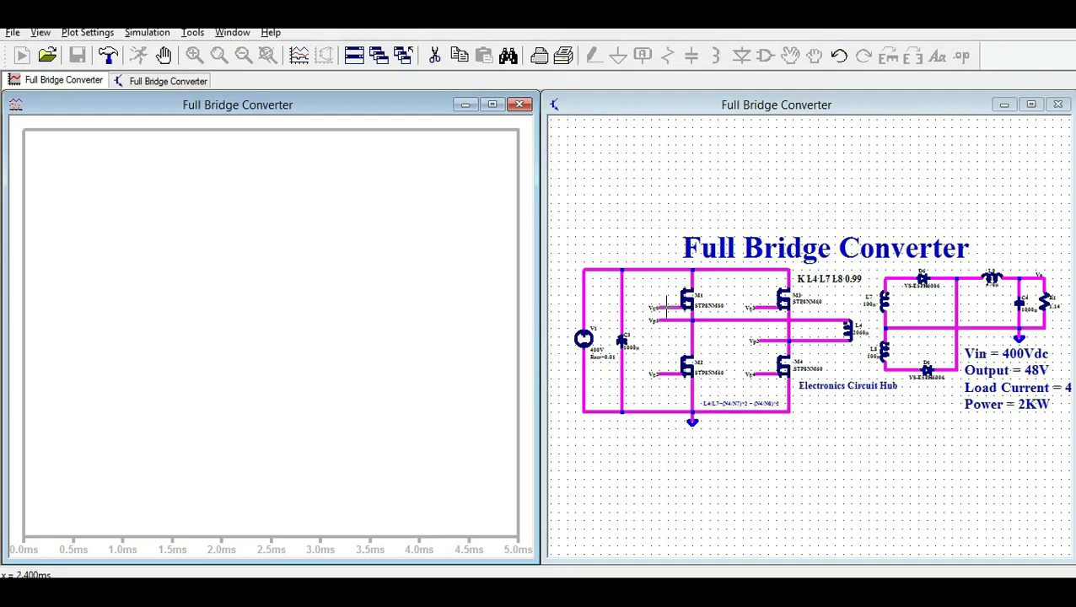
Add a second plot pane and plot M1's gate drive voltage V(Vg1,Vp1) in the lower pane
right_click(228, 268)
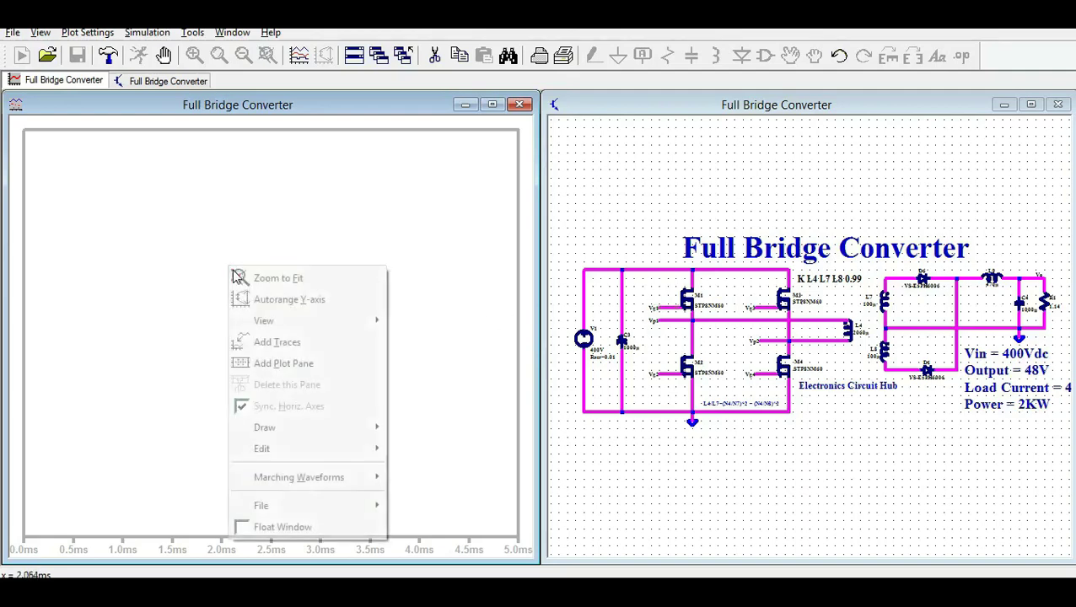
left_click(284, 363)
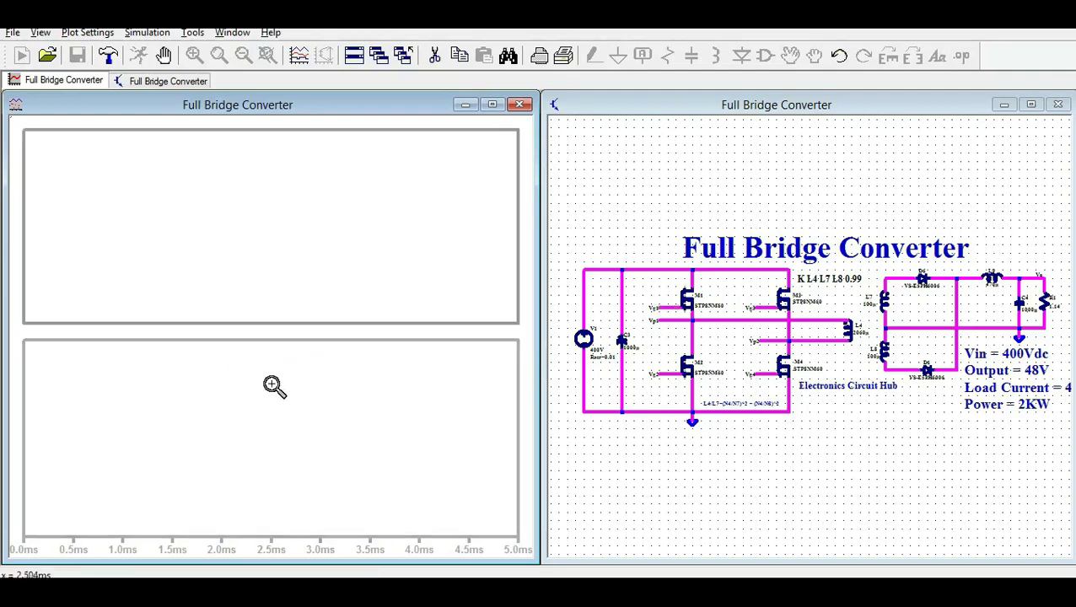
left_click_drag(661, 304, 677, 309)
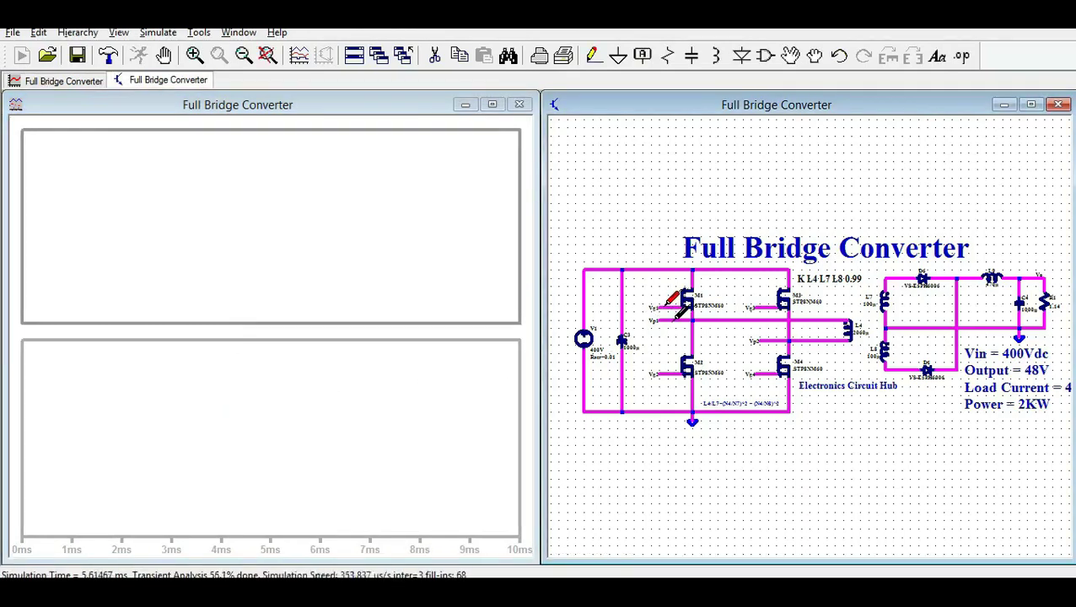
Plot M4's gate voltage V(vg4) in the empty upper plot pane
left_click(314, 224)
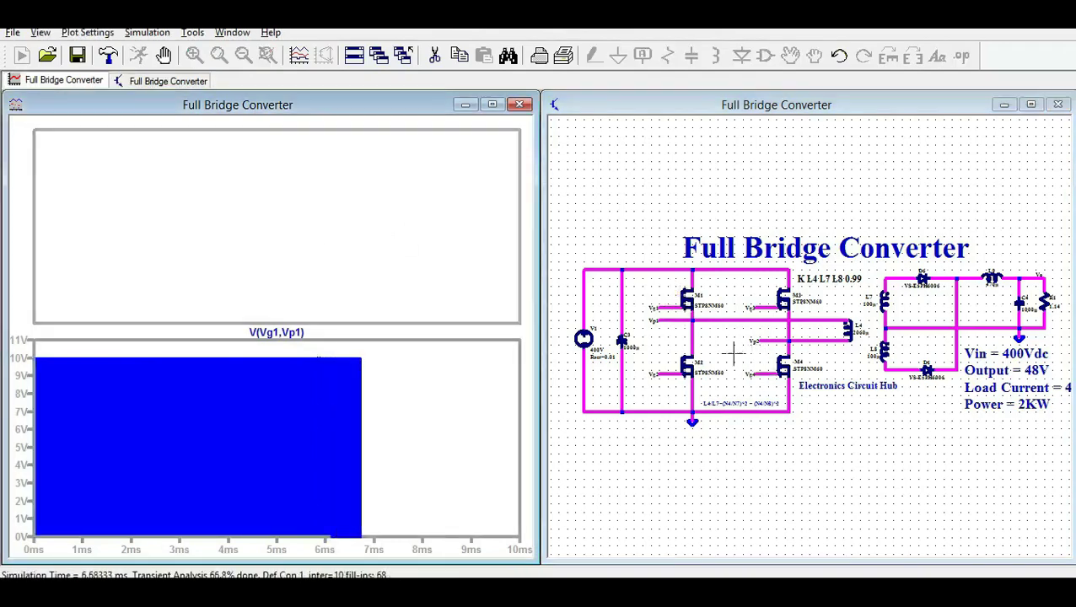
left_click(763, 374)
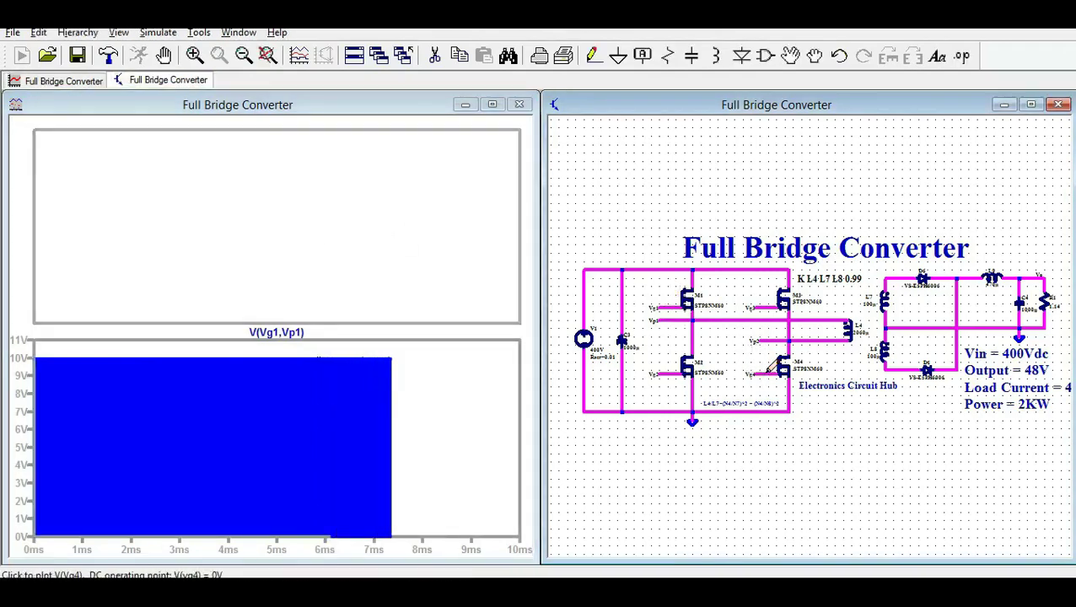
left_click(763, 373)
Zoom the waveforms to a few switching cycles around 4.56 to 4.68 ms to compare both gate signals
left_click(204, 335)
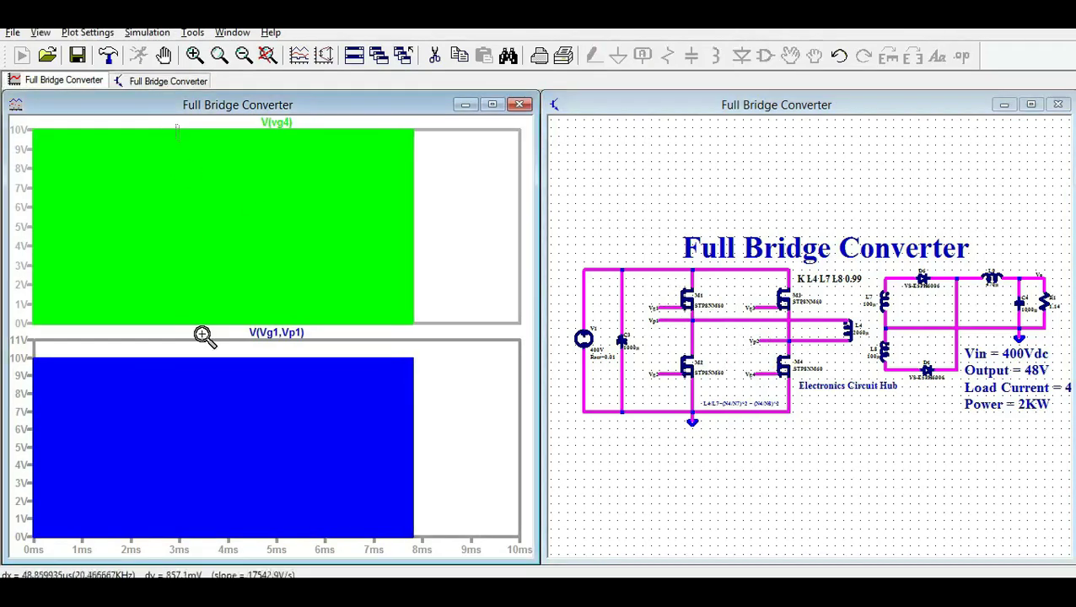
left_click_drag(175, 126, 240, 538)
left_click_drag(195, 143, 267, 547)
left_click_drag(182, 128, 314, 555)
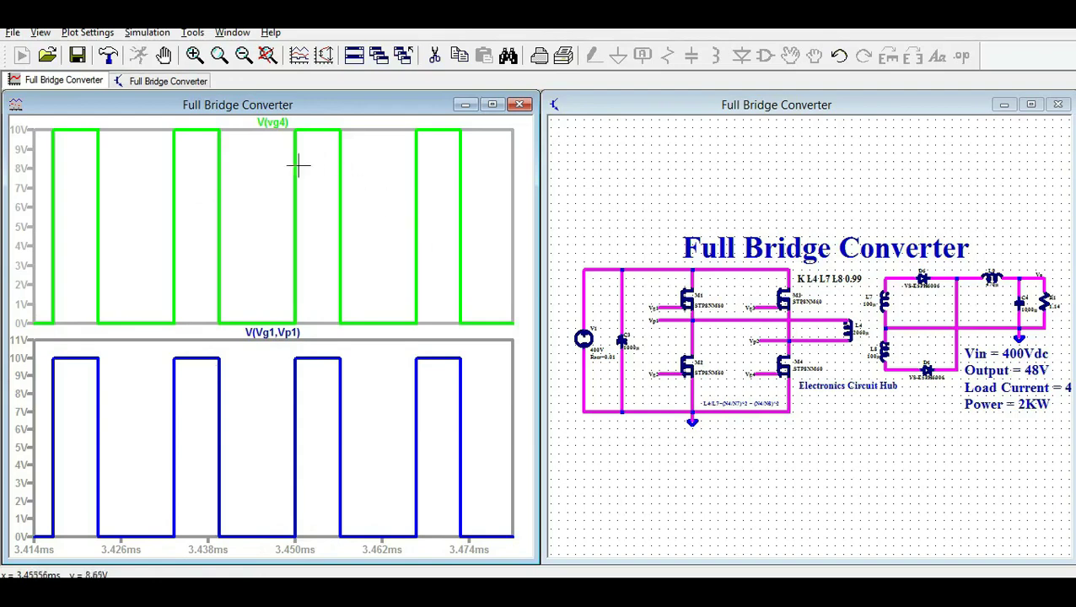
key("ctrl+e")
left_click_drag(250, 125, 329, 550)
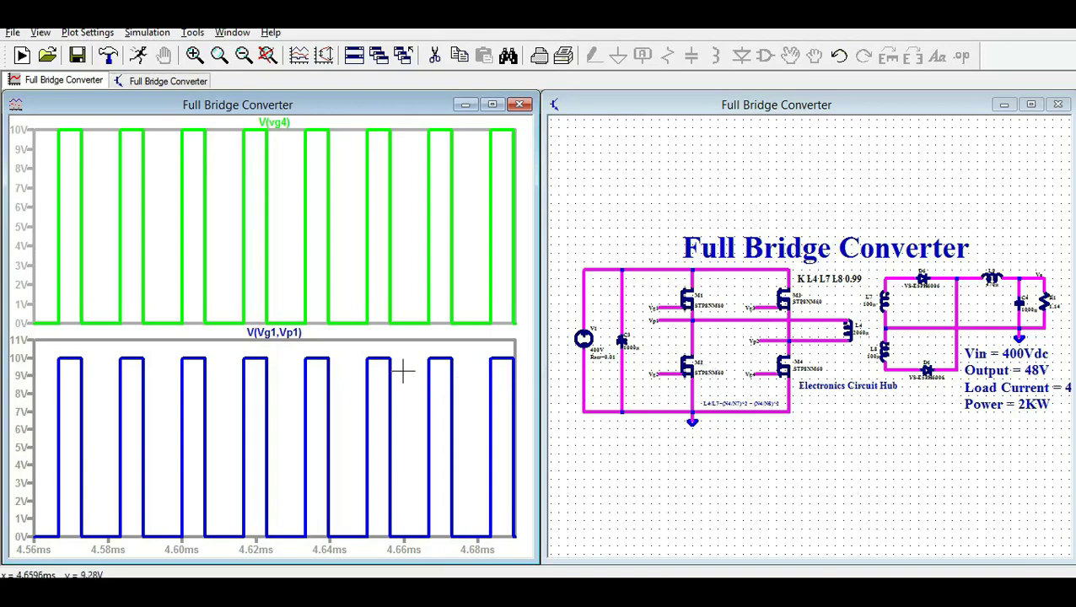
Overlay V(vg4) on the V(Vg1,Vp1) trace in the lower plot pane and make the upper pane active
left_click(761, 379)
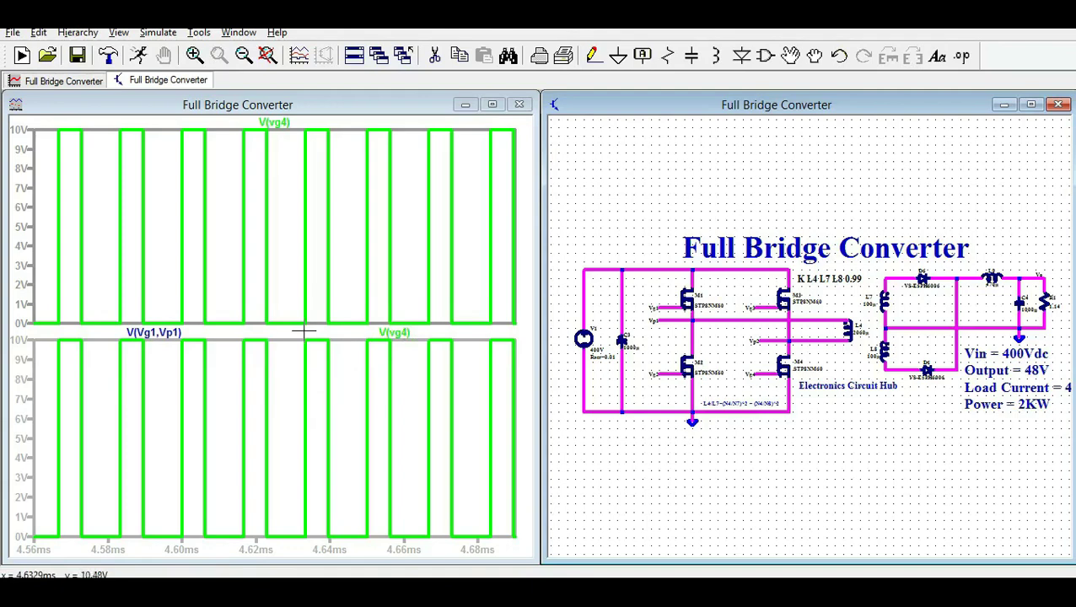
left_click(300, 221)
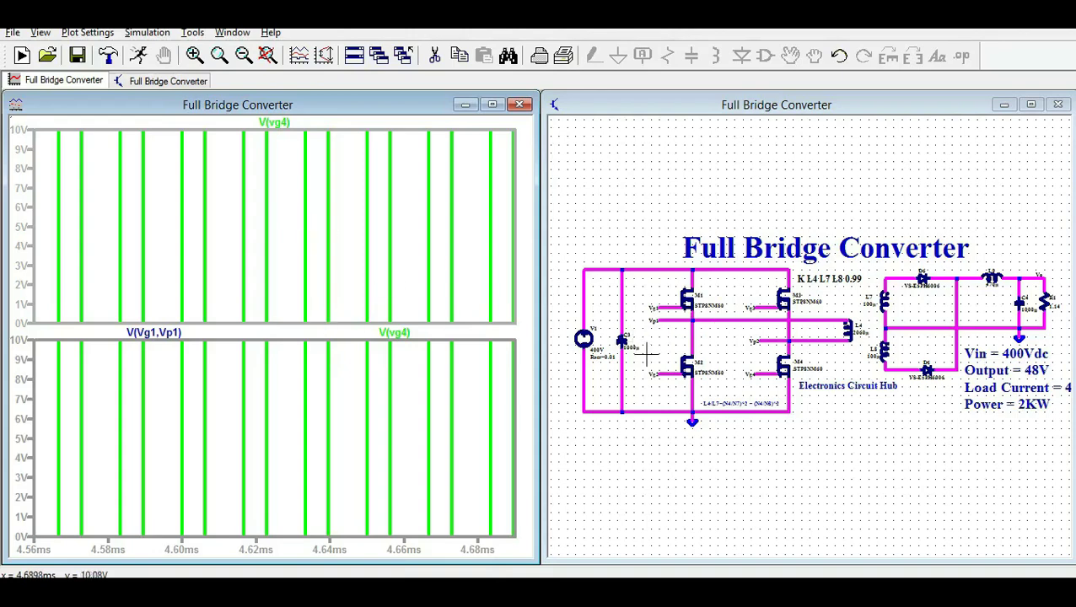
Try to plot M3's gate drive as the differential voltage V(Vg3,Vp1) in the upper plot pane
left_click(757, 306)
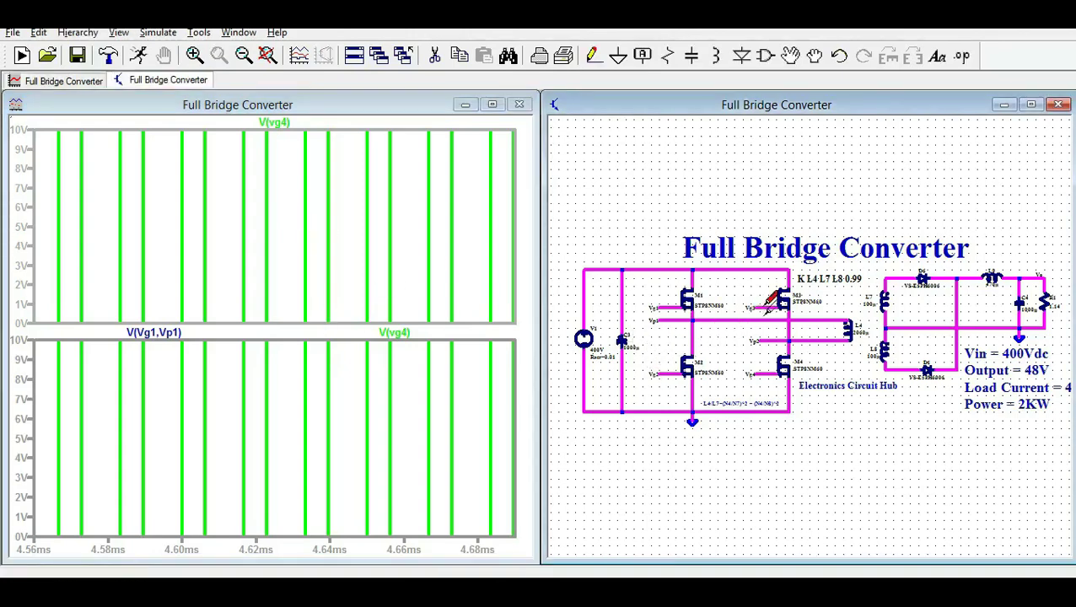
left_click(763, 312)
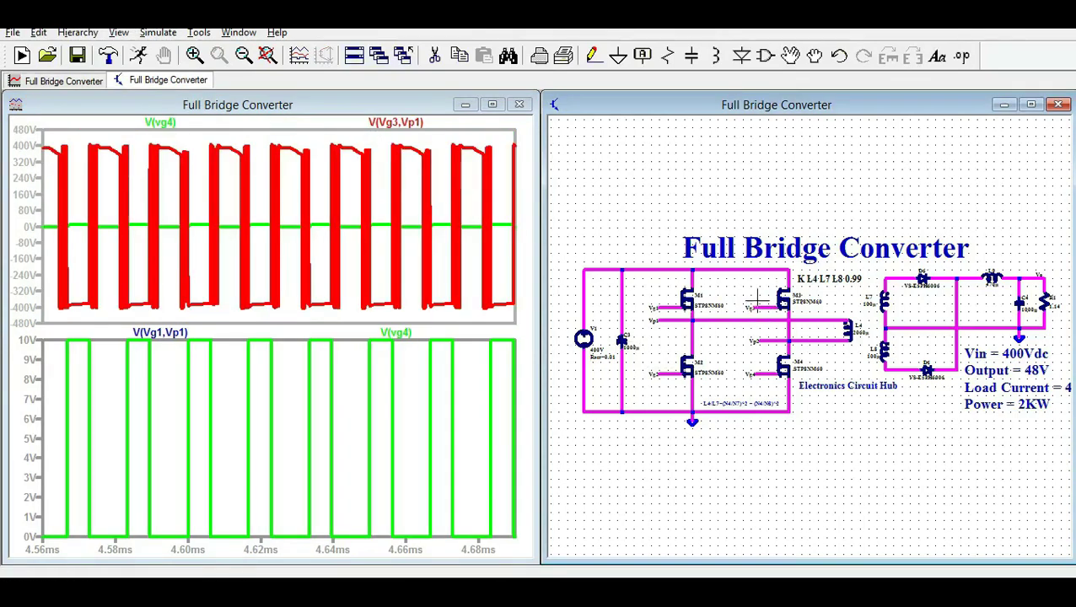
Plot V(vg2) alone in the upper pane and overlay M3's gate drive voltage V(Vg3,Vp2)
left_click(671, 366)
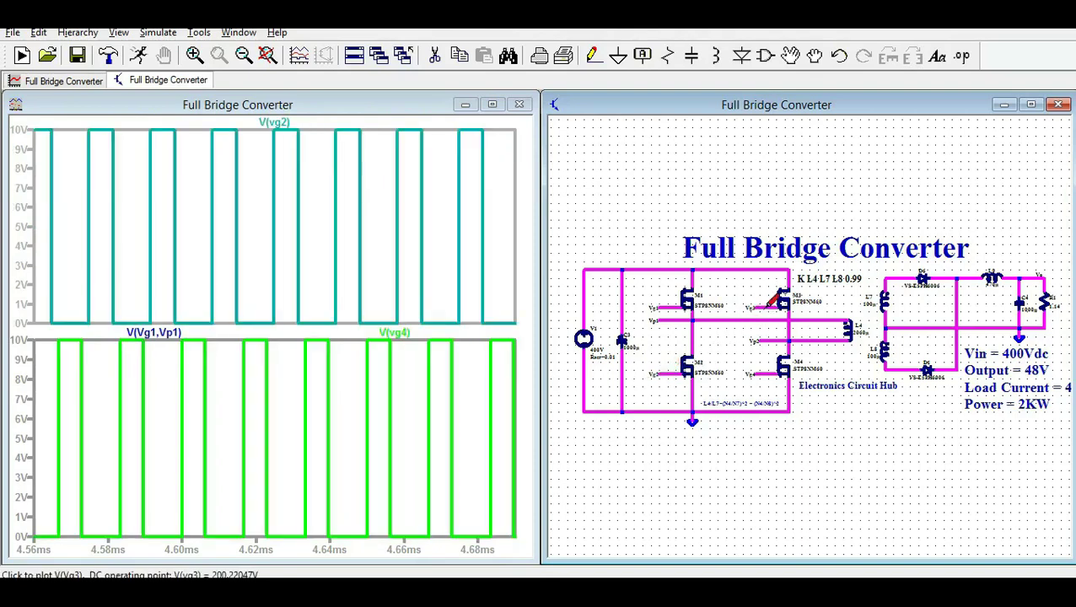
mouse_move(768, 304)
left_mouse_down()
mouse_move(774, 333)
mouse_move(763, 341)
left_mouse_up()
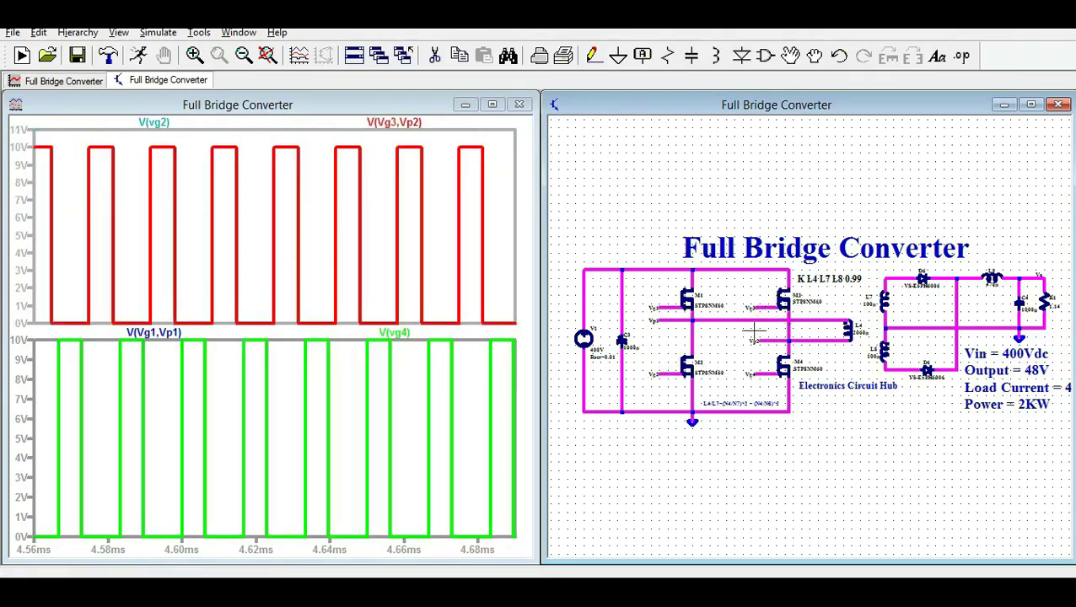
scroll(696, 309, "up", 3)
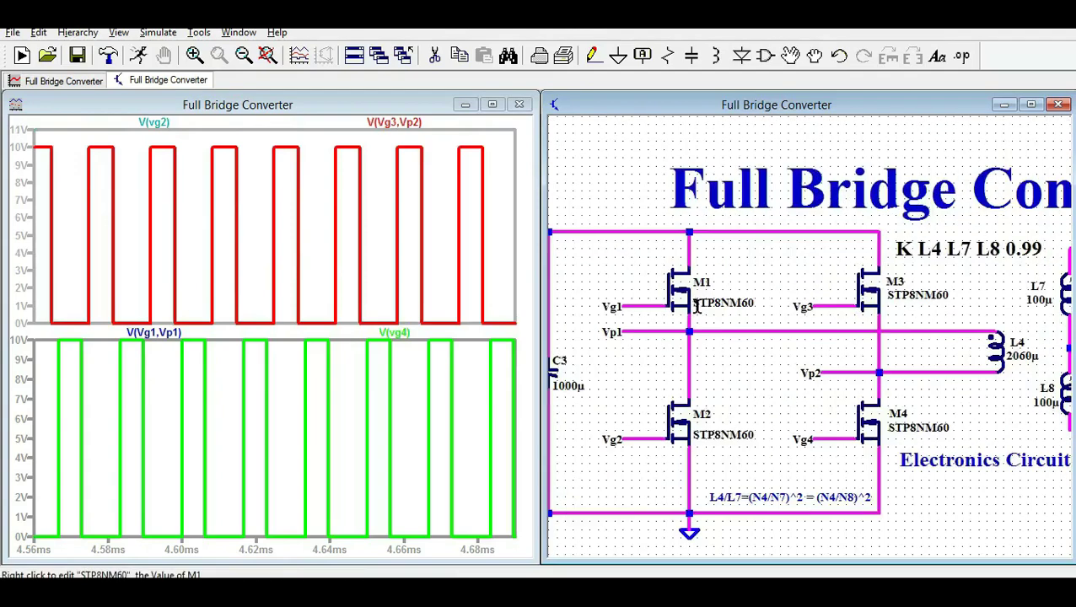
Delete the V(Vg3,Vp2) and V(vg2) traces from the upper plot pane
scroll(696, 310, "up", 1)
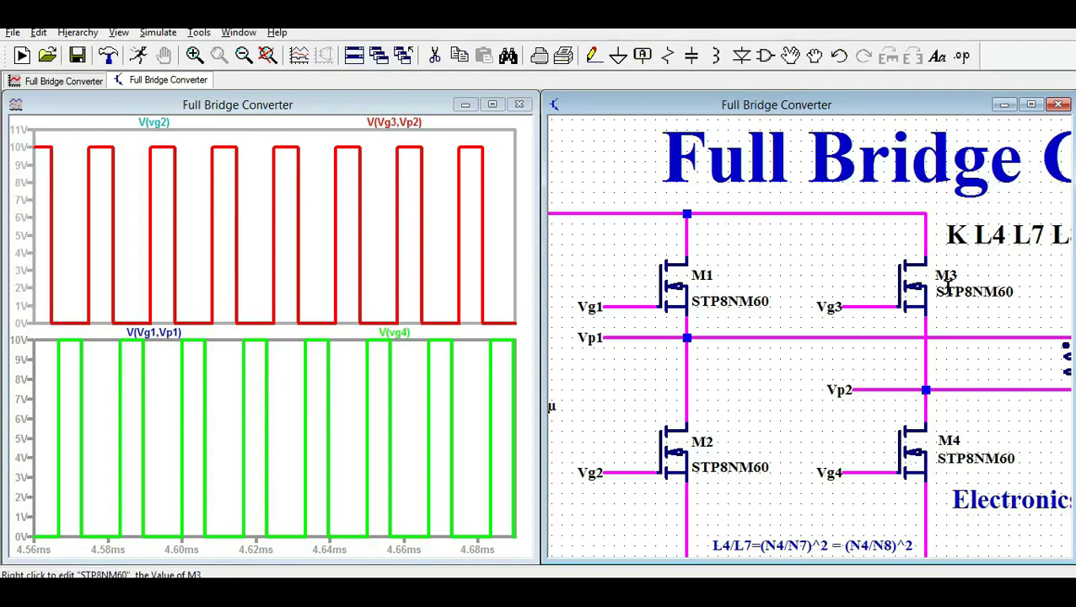
scroll(651, 455, "down", 2)
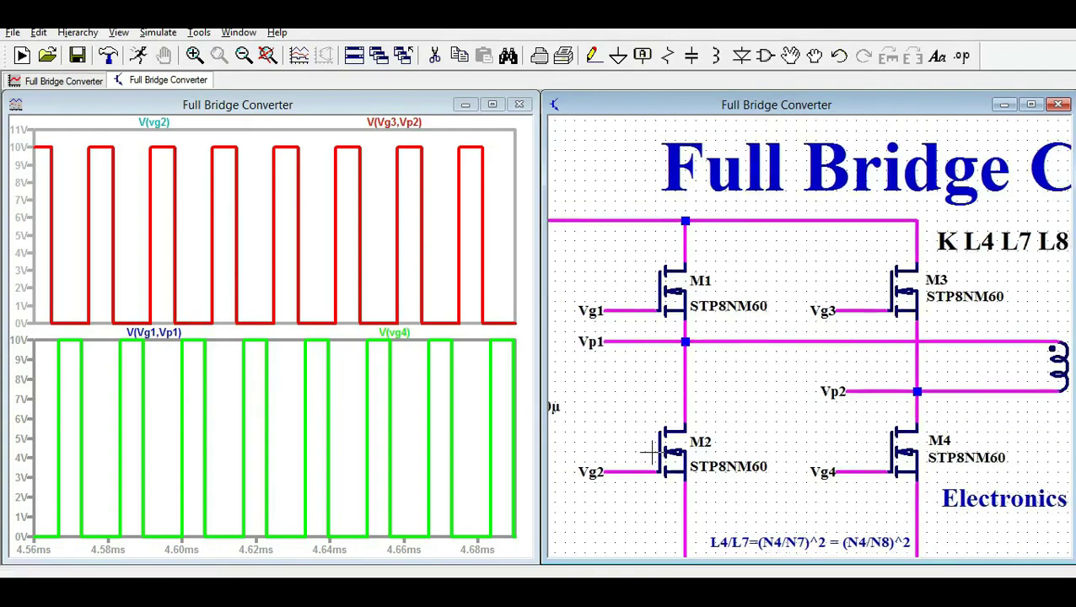
scroll(651, 456, "down", 1)
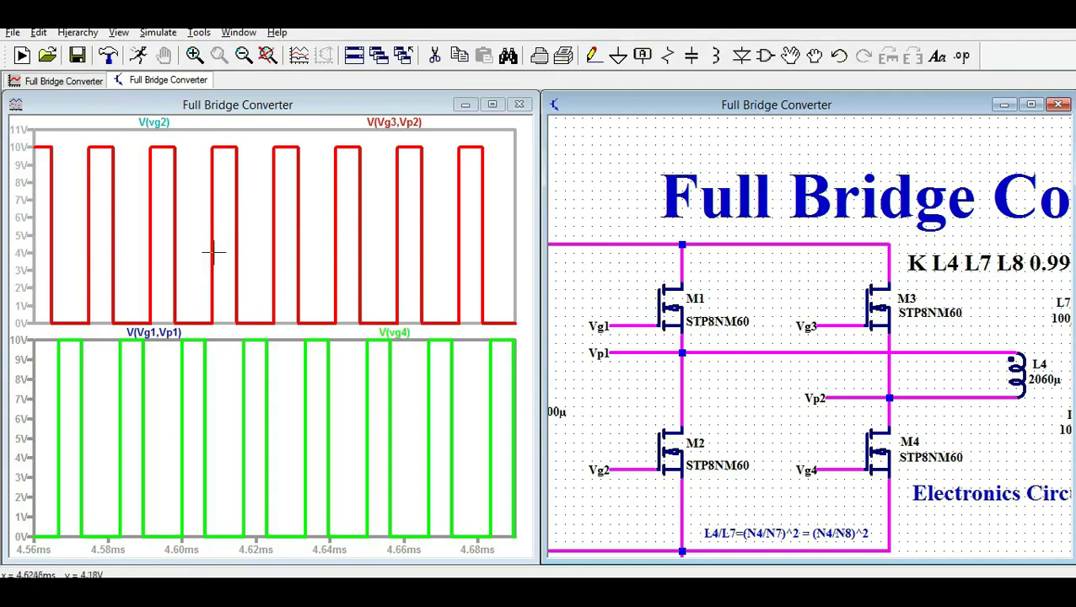
right_click(395, 123)
left_click(536, 346)
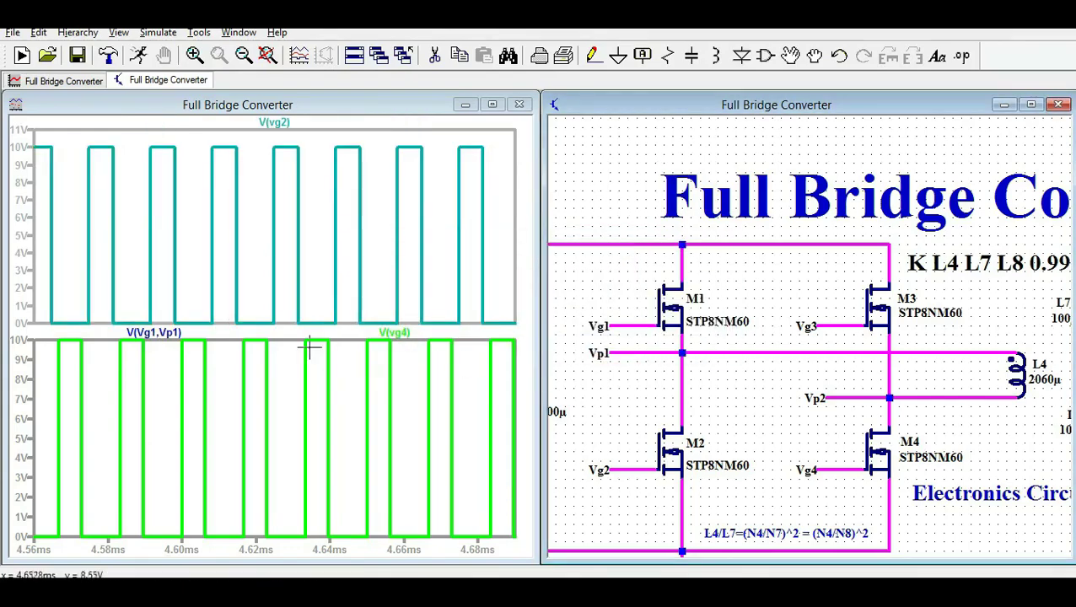
right_click(287, 127)
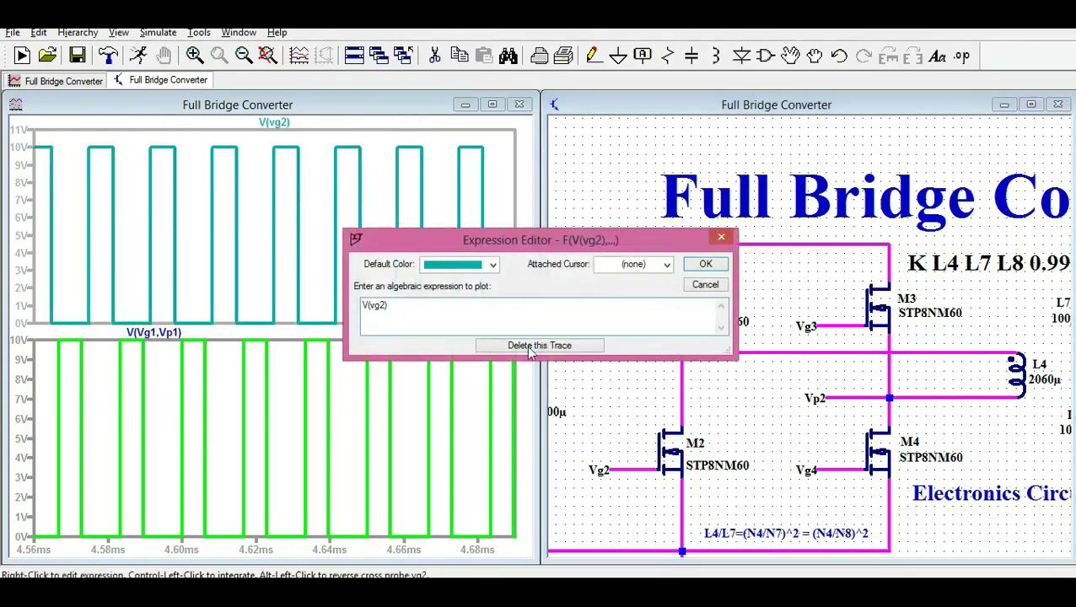
left_click(538, 346)
Delete the empty upper plot pane, leaving only the pane with V(Vg1,Vp1) and V(vg4)
right_click(271, 196)
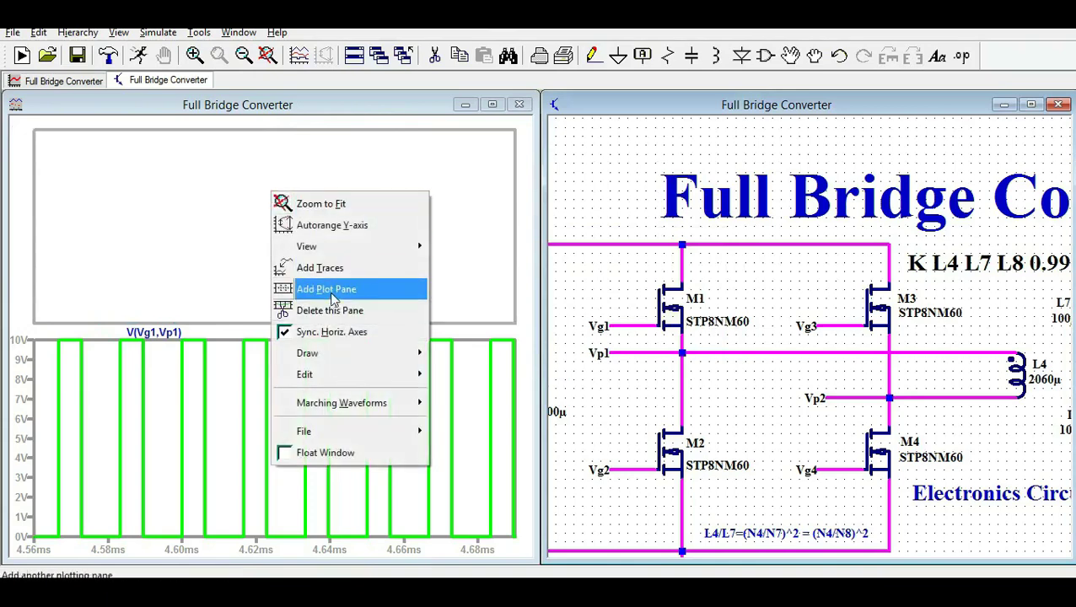
left_click(295, 290)
right_click(353, 173)
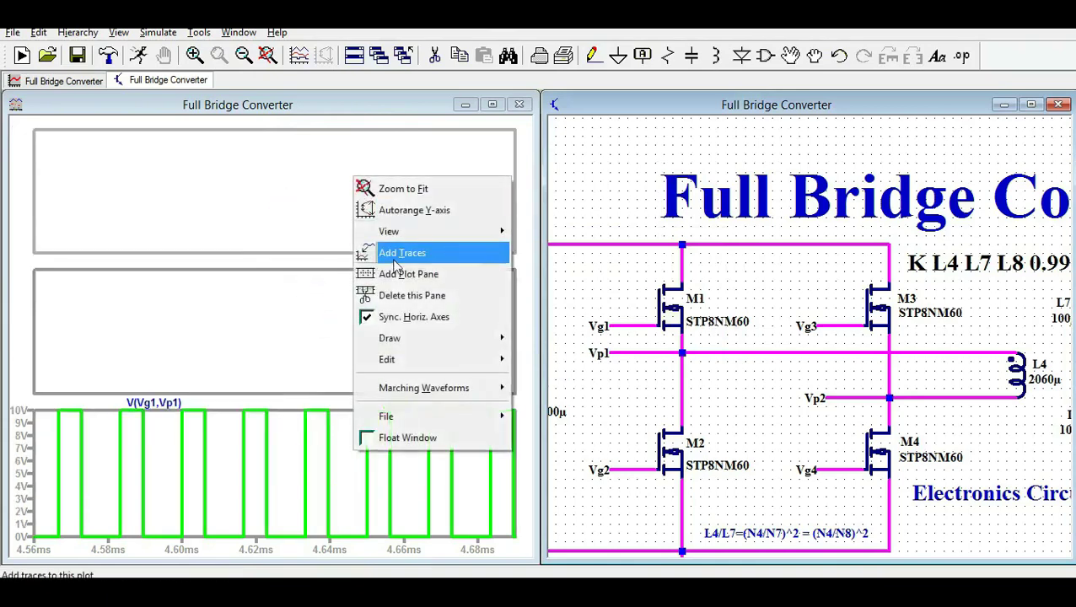
left_click(396, 294)
right_click(292, 191)
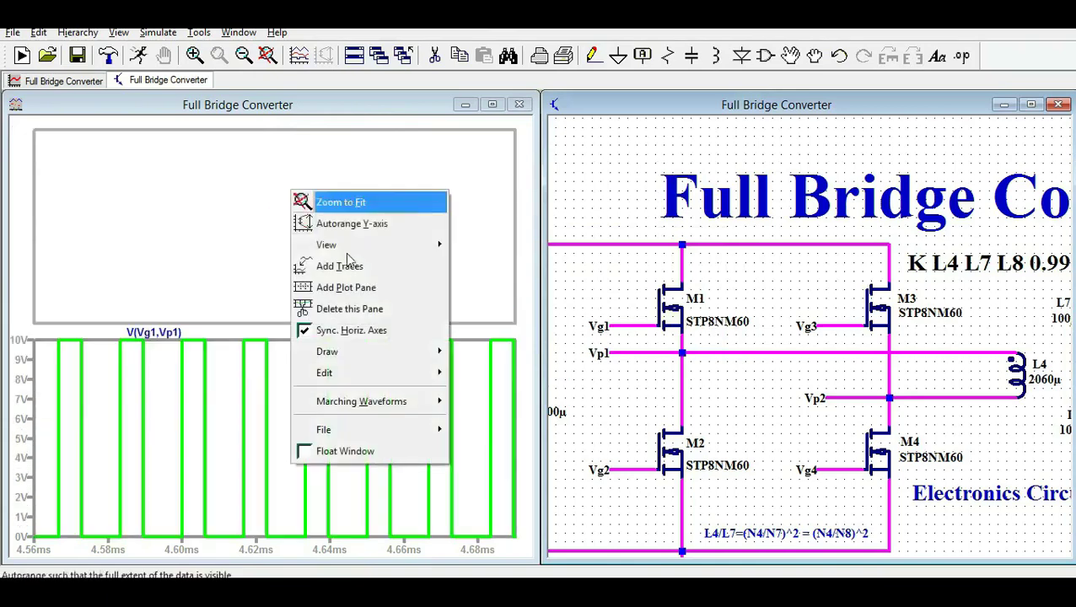
left_click(355, 317)
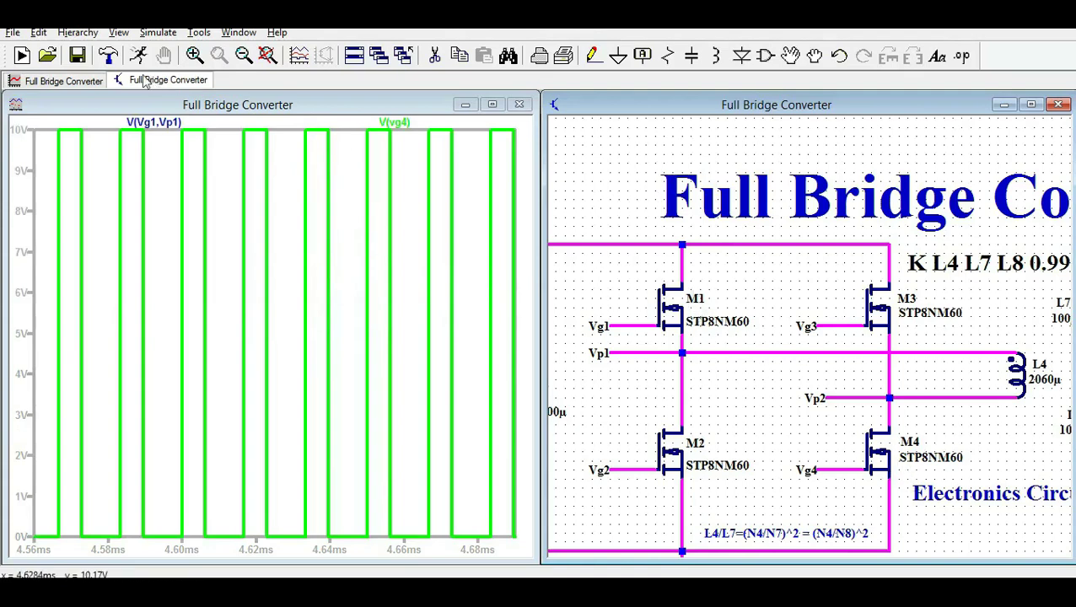
Replace the V(Vg1,Vp1) trace with V(vg2) alongside V(vg4) and zoom in from about 4.607 to 4.64 ms
right_click(169, 122)
left_click(541, 348)
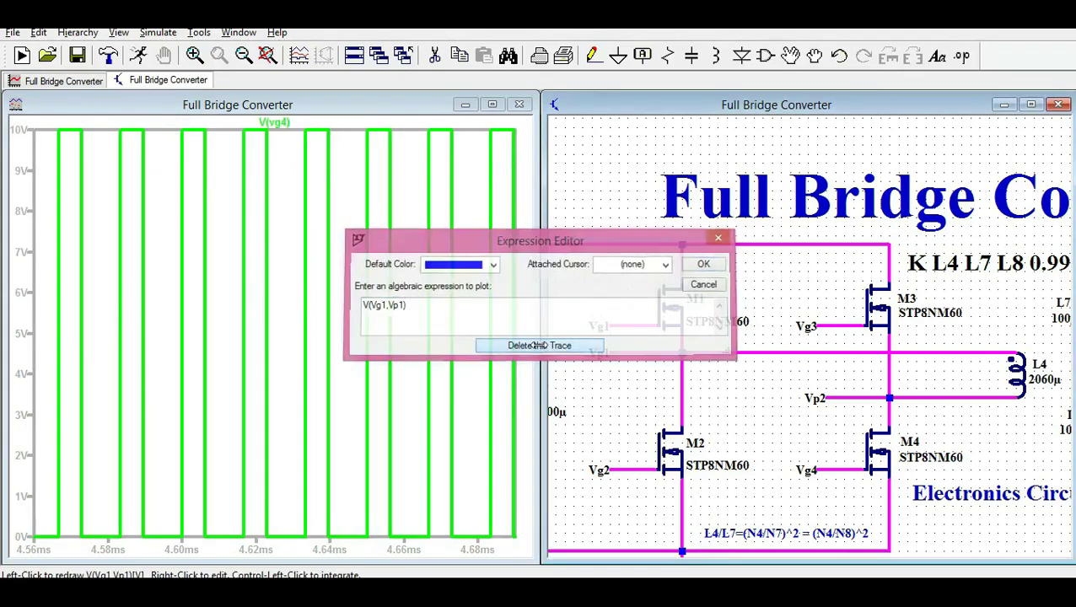
left_click(622, 469)
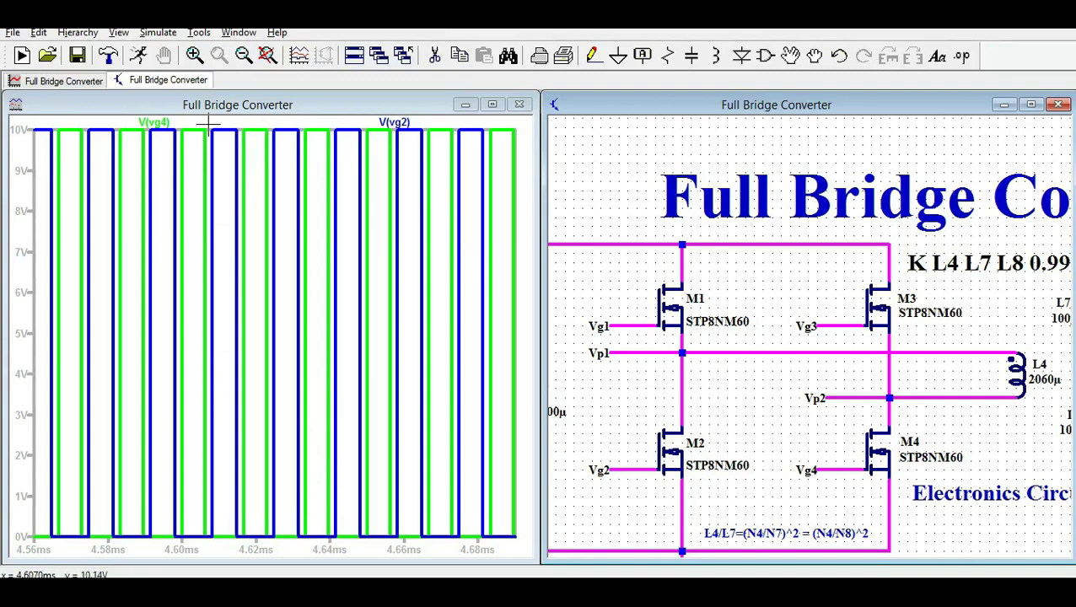
left_click_drag(208, 124, 329, 547)
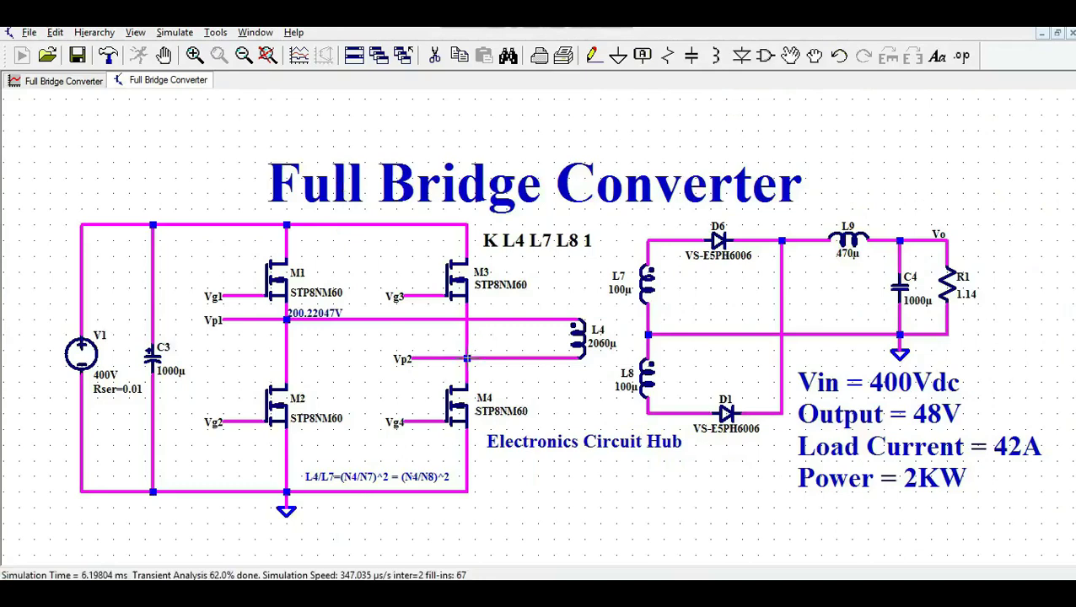
Zoom the V(vp2) waveform to start at about 5.382 ms and highlight the VDS1 label on the Full-Bridge reference slide for comparison
left_click(80, 87)
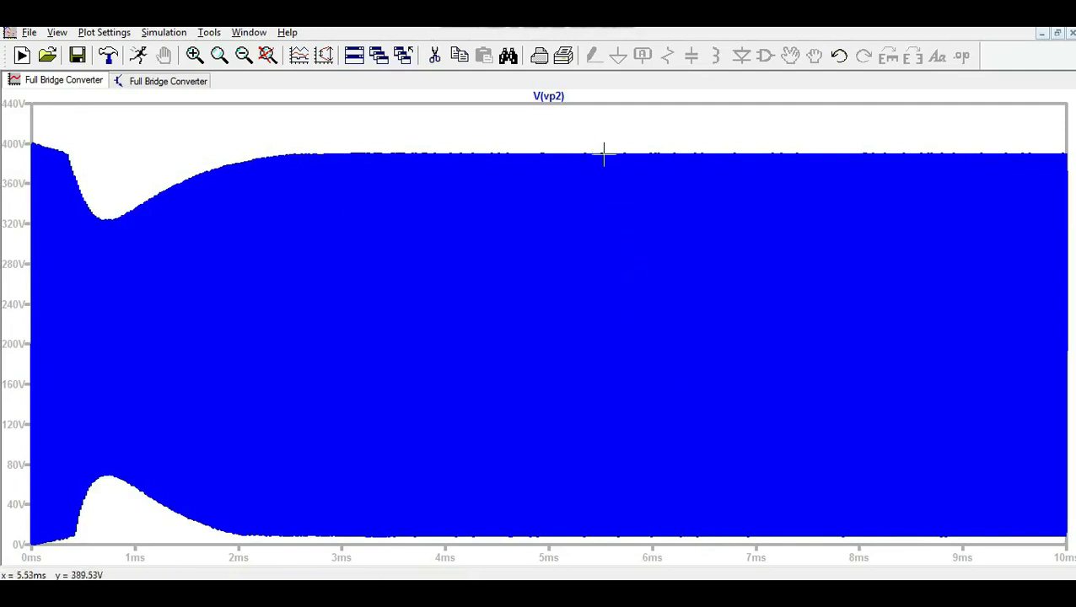
left_click_drag(584, 143, 618, 546)
left_click_drag(309, 318, 617, 552)
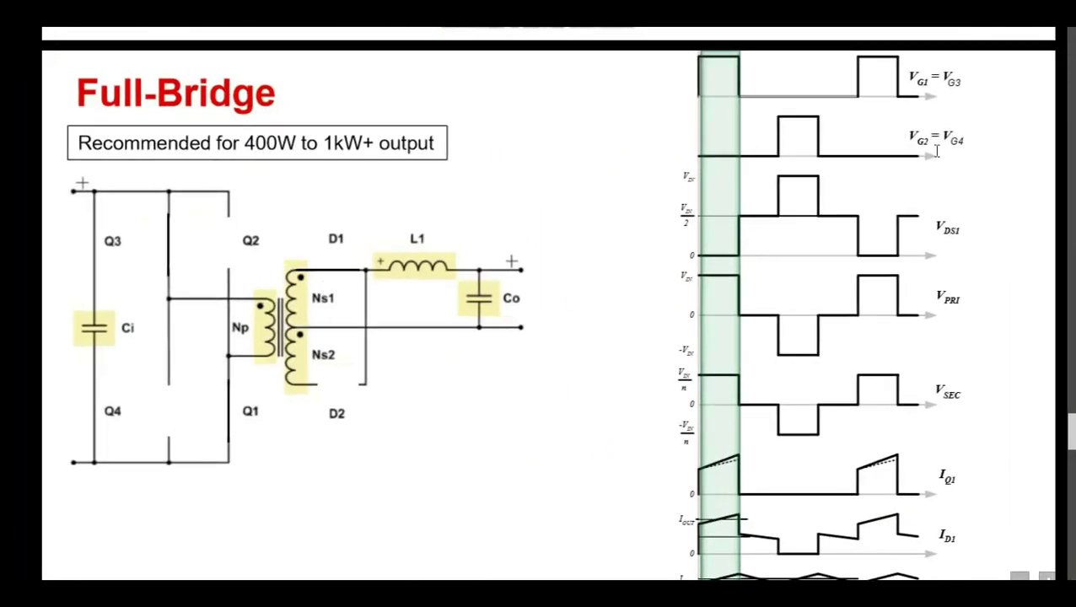
left_click_drag(935, 228, 958, 225)
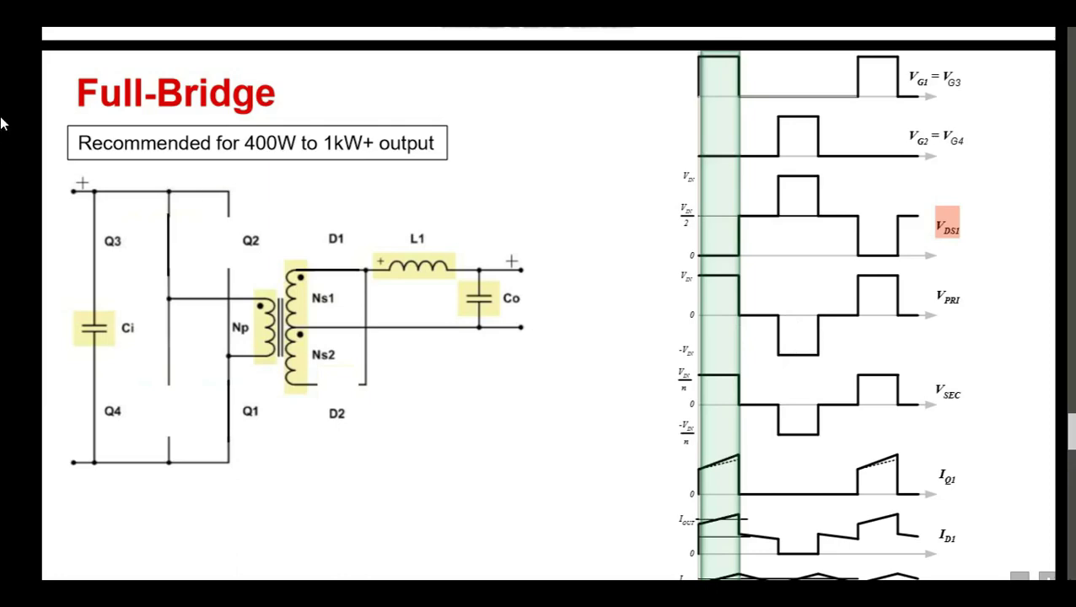
Return to LTspice and plot the transformer primary voltage V(Vp1,Vp2) together with the secondary voltages V(n002) and -V(N004)
key("alt+Tab")
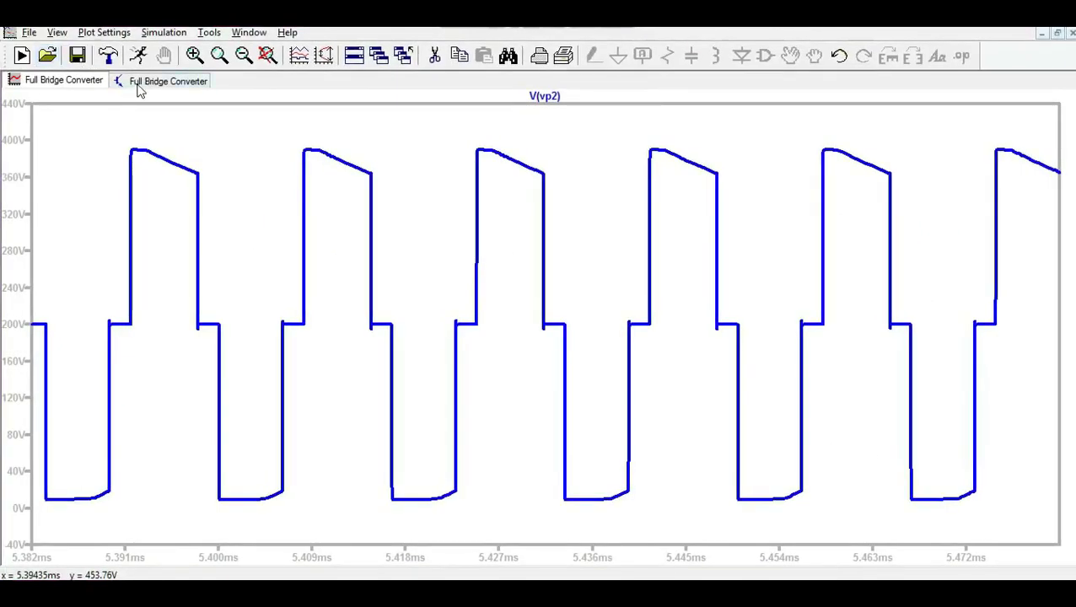
left_click(139, 83)
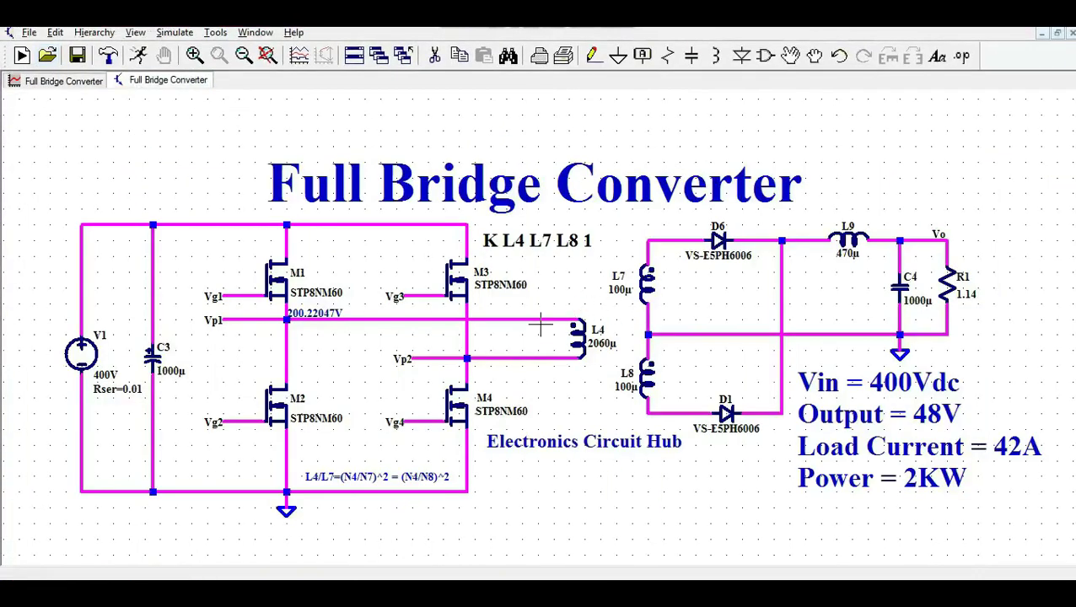
left_click_drag(545, 318, 526, 360)
left_click(29, 81)
left_click(649, 322)
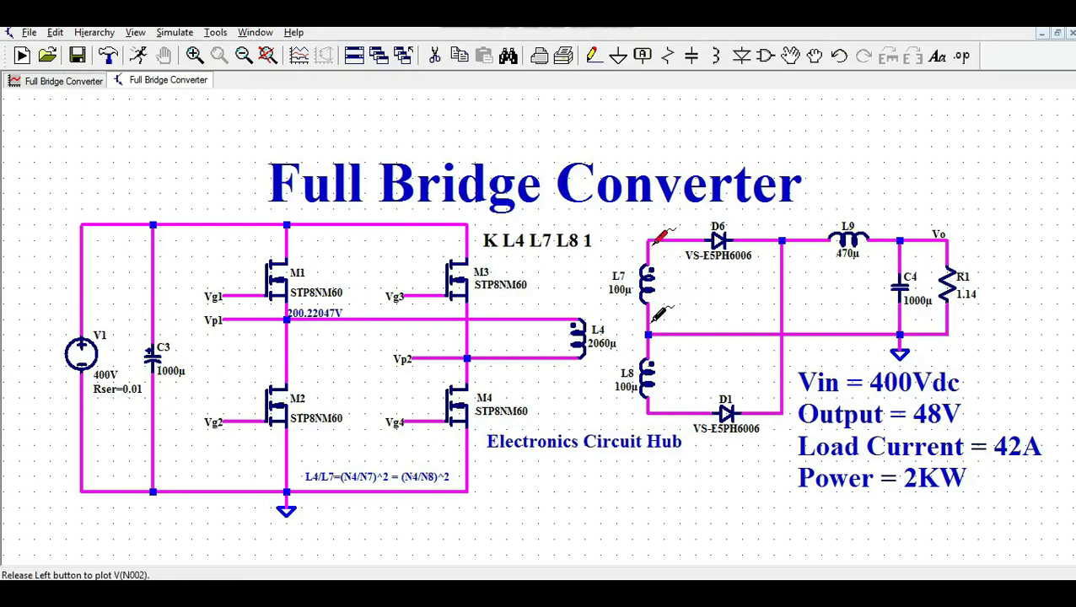
left_click(78, 84)
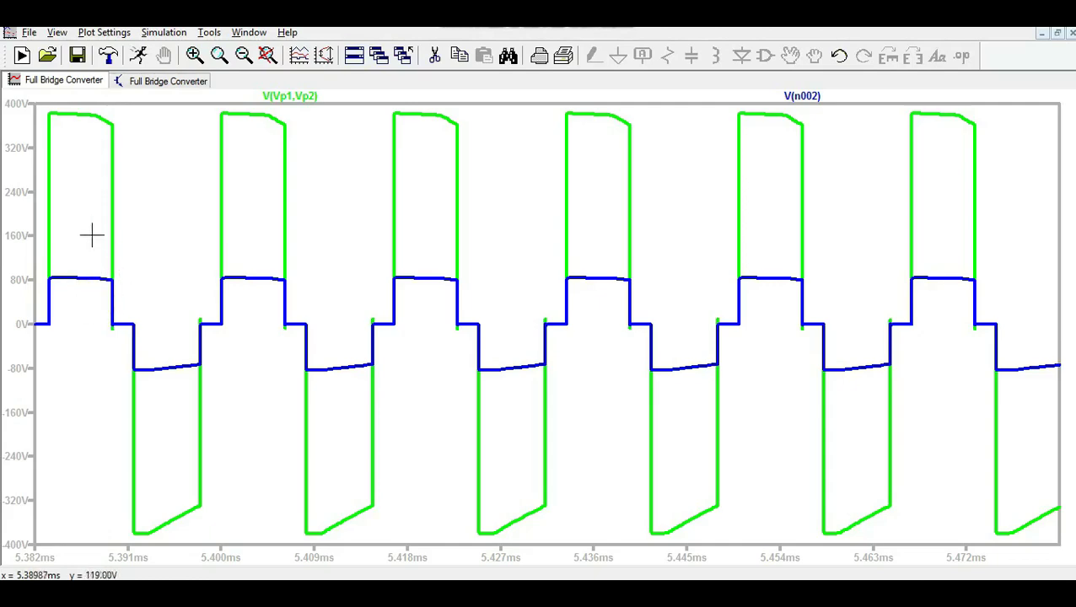
left_click(158, 81)
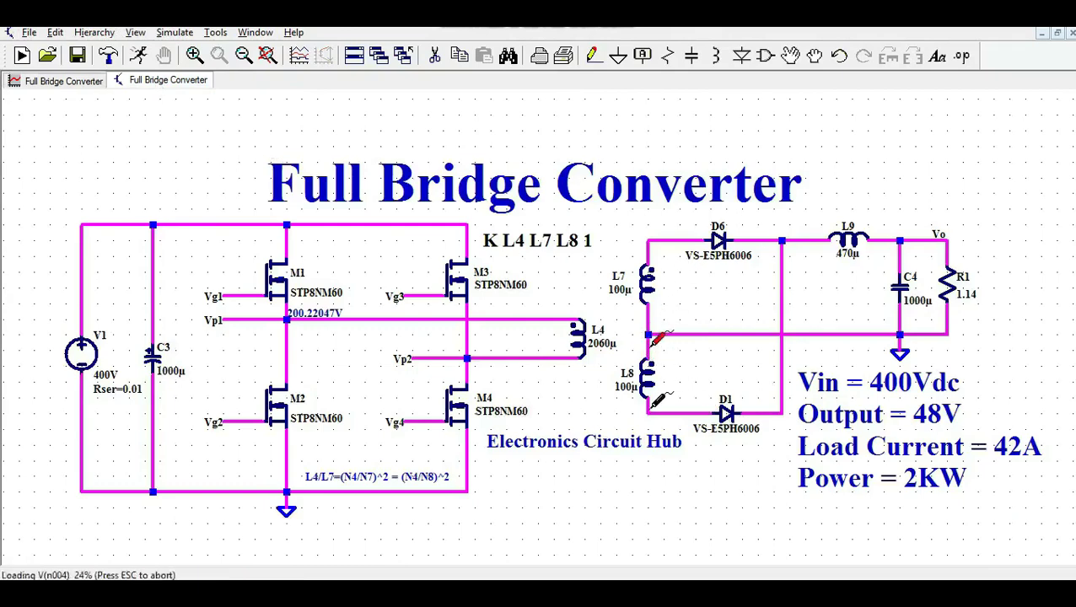
left_click(85, 84)
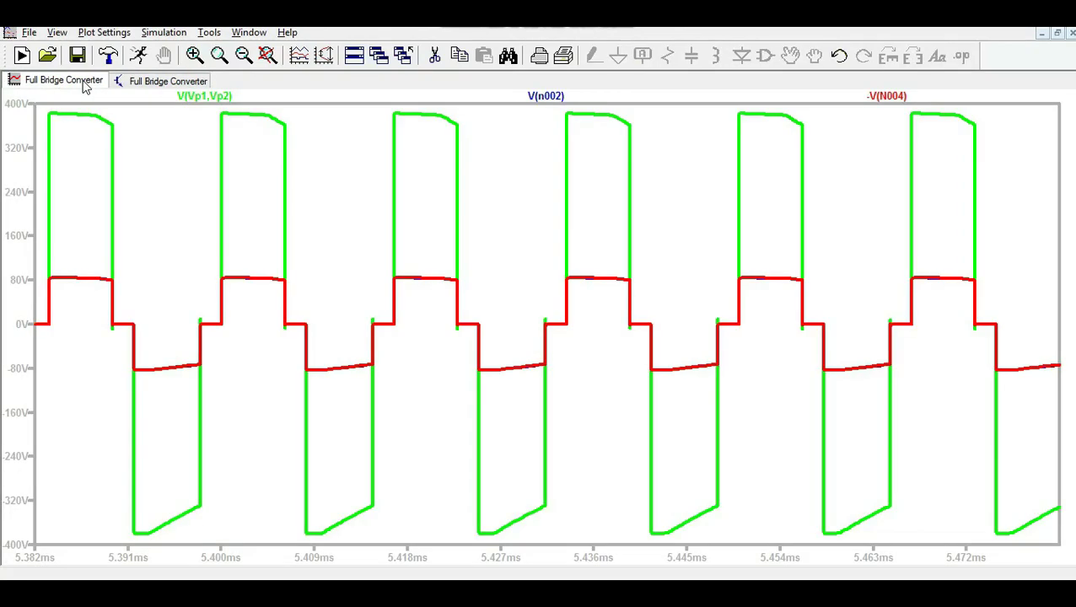
Plot diode D6's current alone and overlay the output inductor current I(L9) on it
left_click(160, 81)
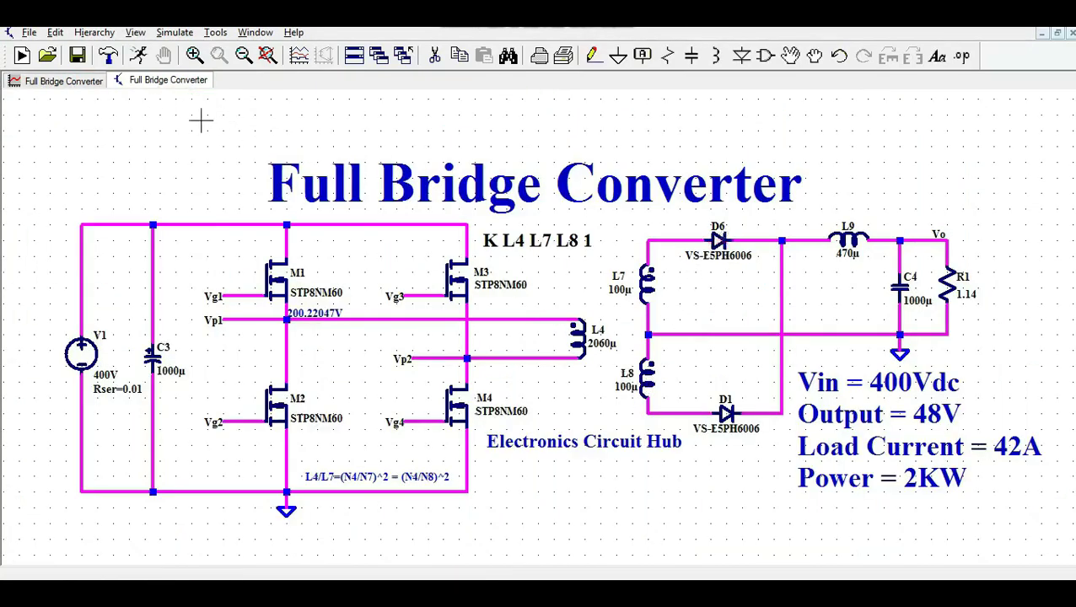
left_click(80, 84)
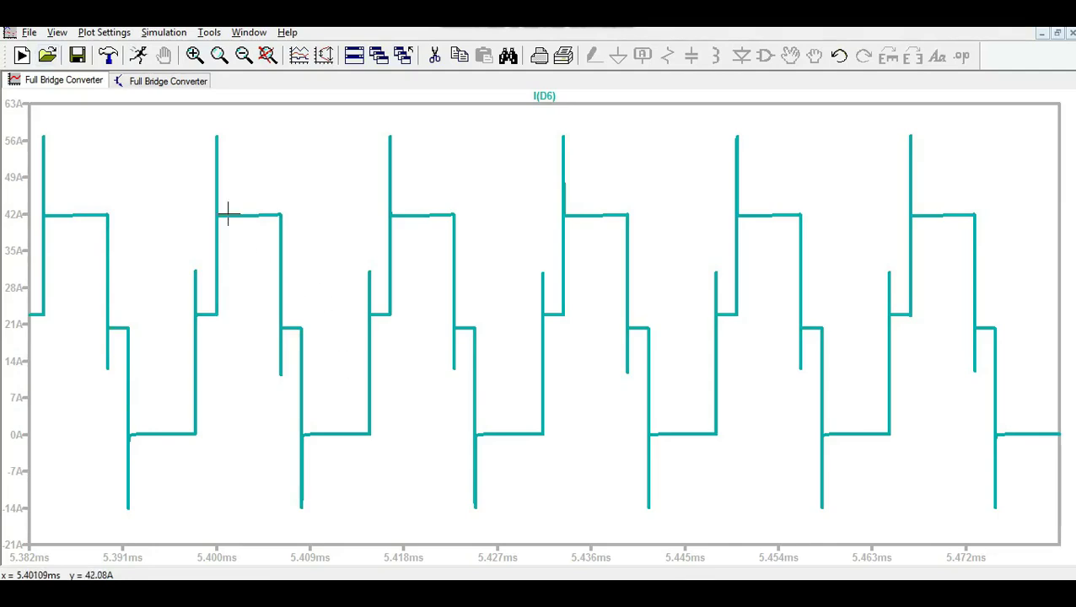
left_click(167, 81)
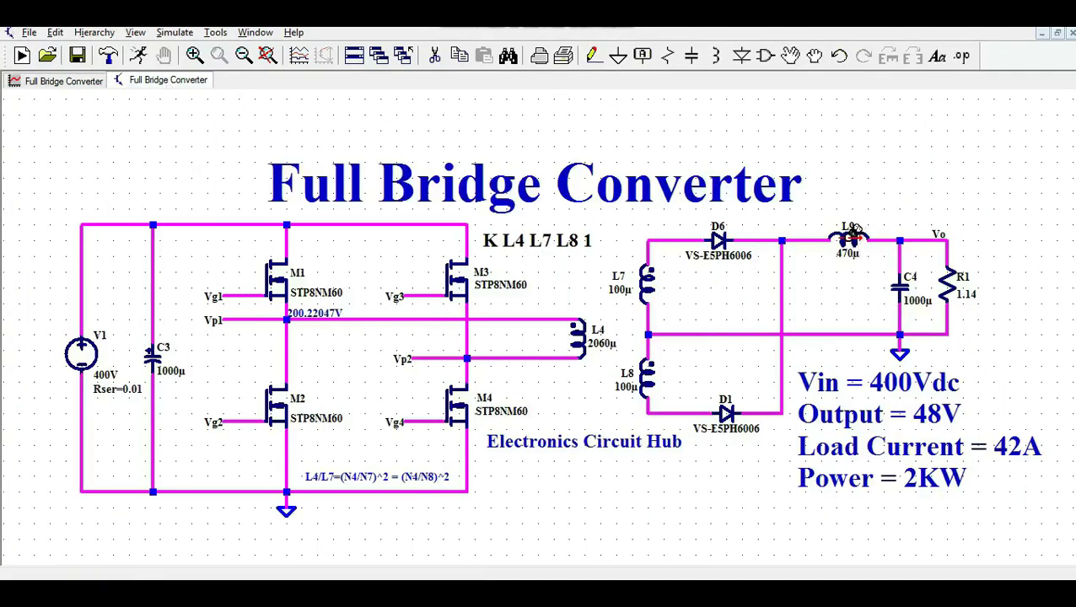
left_click(83, 84)
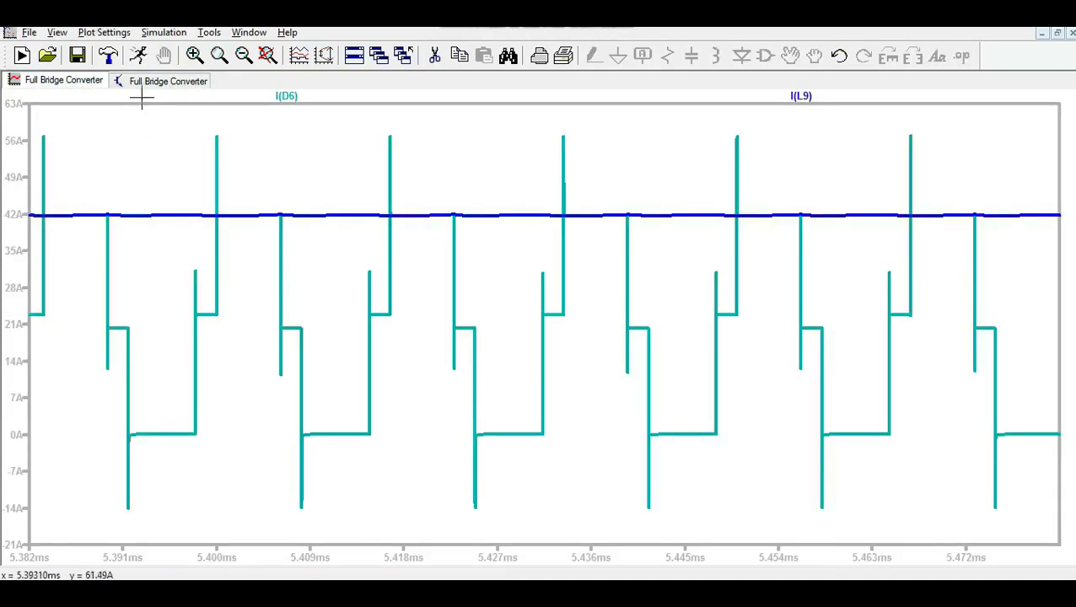
Rerun the simulation and delete the I(D6) trace to keep only I(L9)
left_click(138, 56)
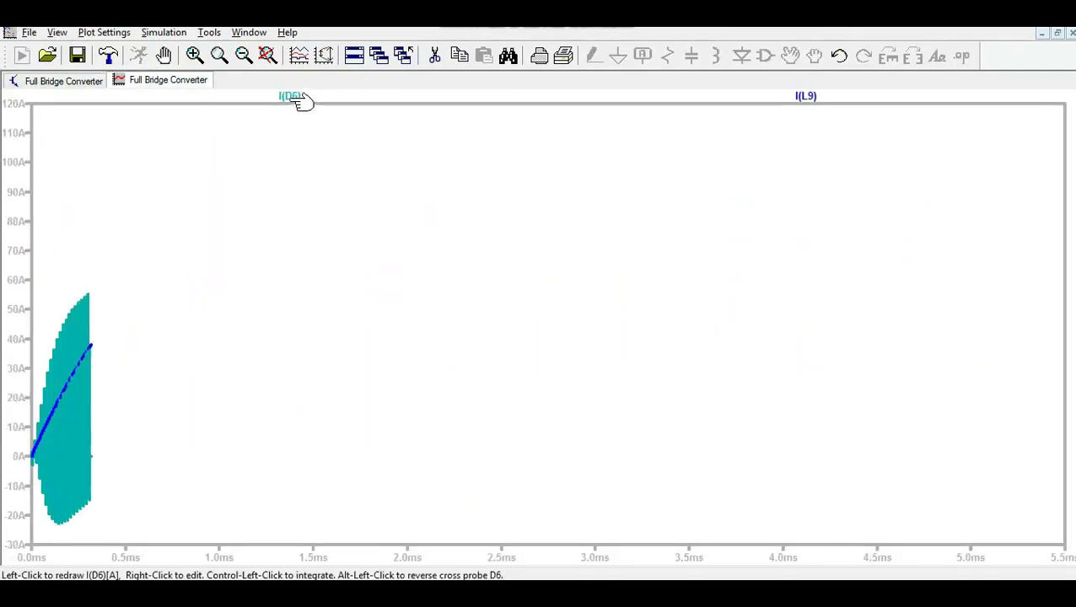
right_click(807, 97)
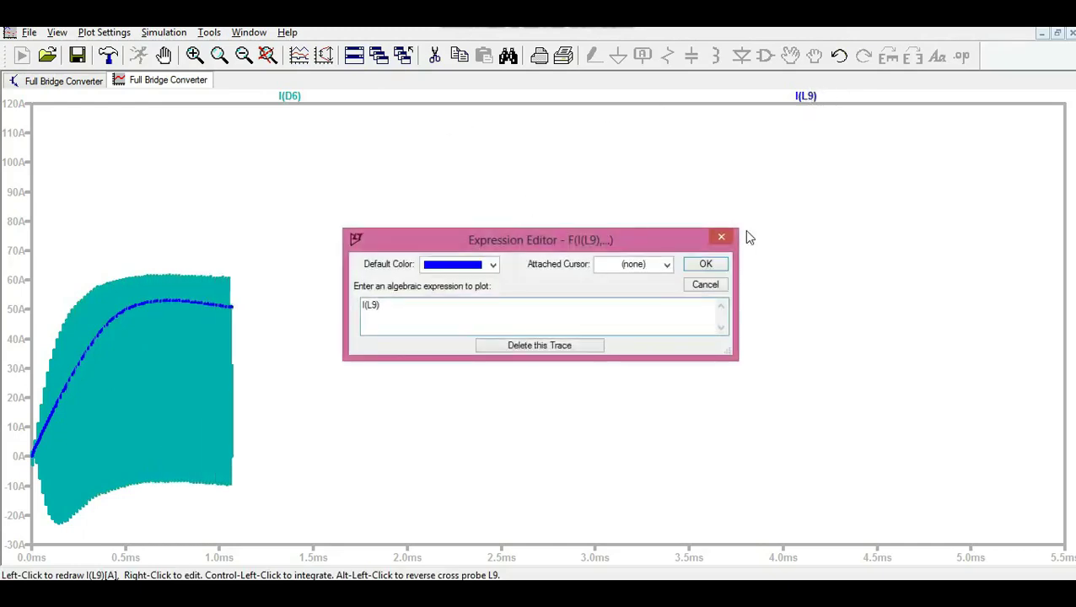
left_click(715, 238)
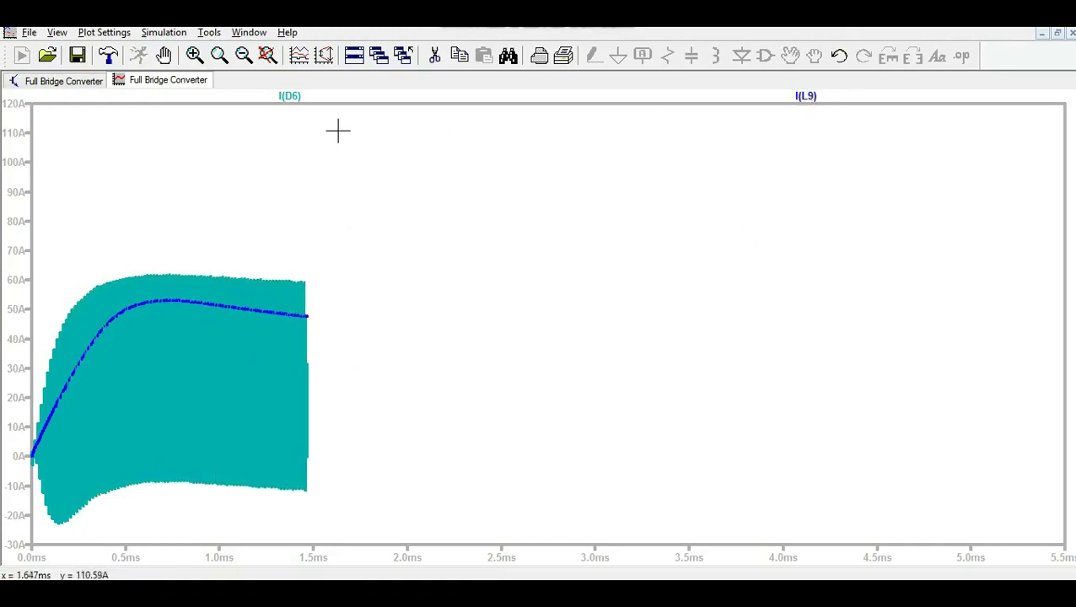
right_click(305, 102)
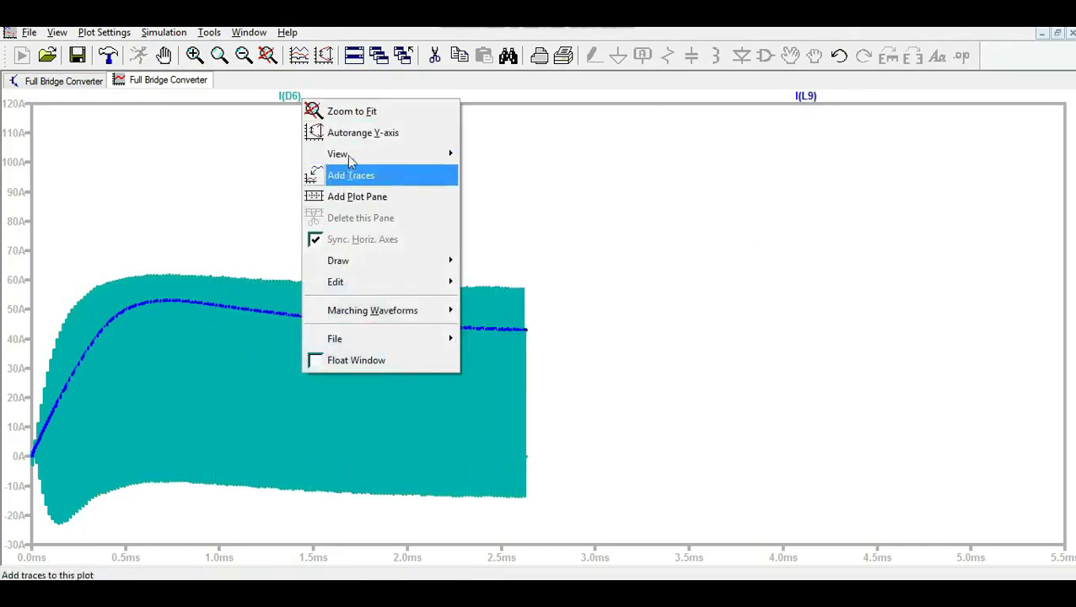
left_click(306, 95)
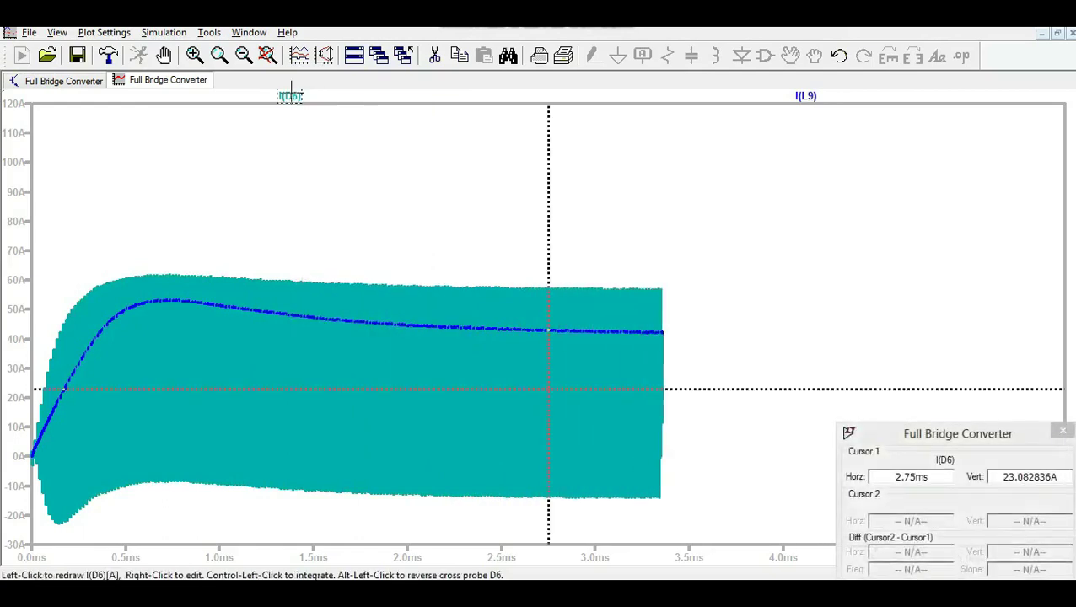
right_click(305, 96)
left_click(541, 345)
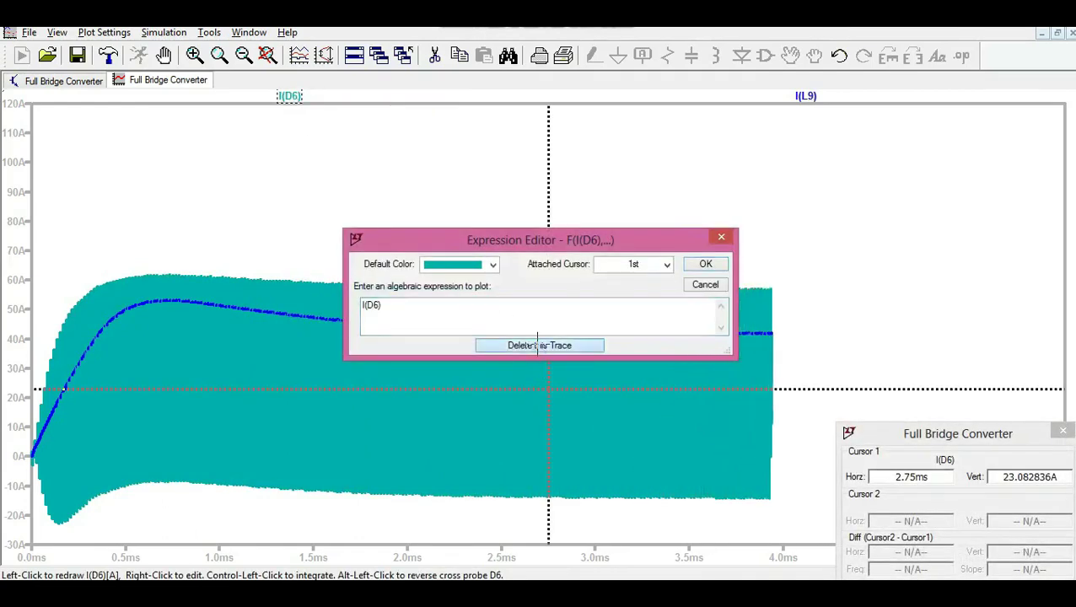
Close the current waveform plot, rerun the full bridge simulation and plot the output inductor current I(L9) alone
right_click(149, 80)
left_click(178, 106)
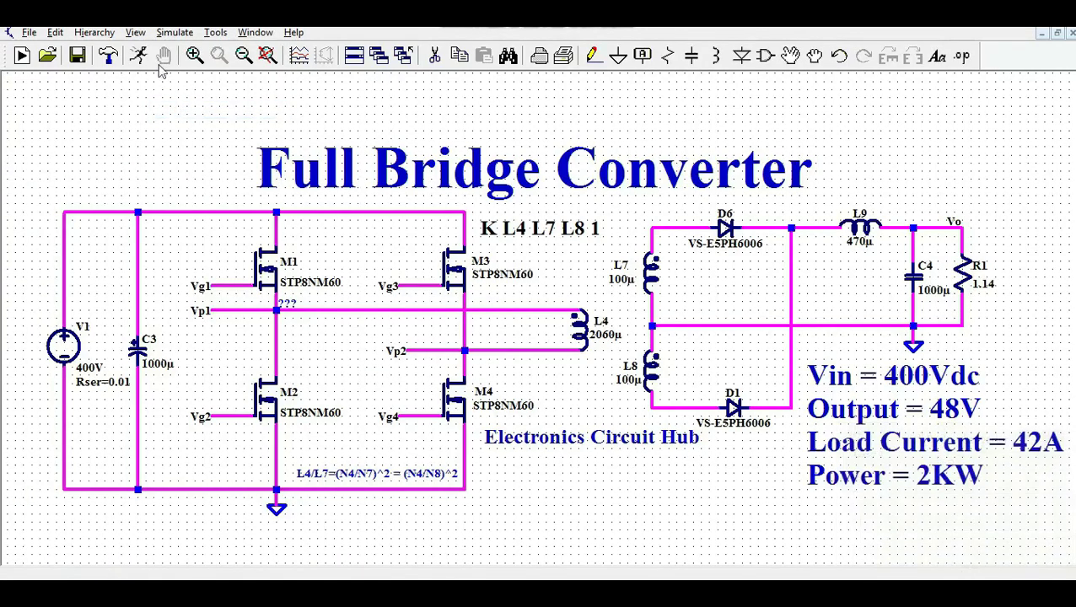
left_click(141, 55)
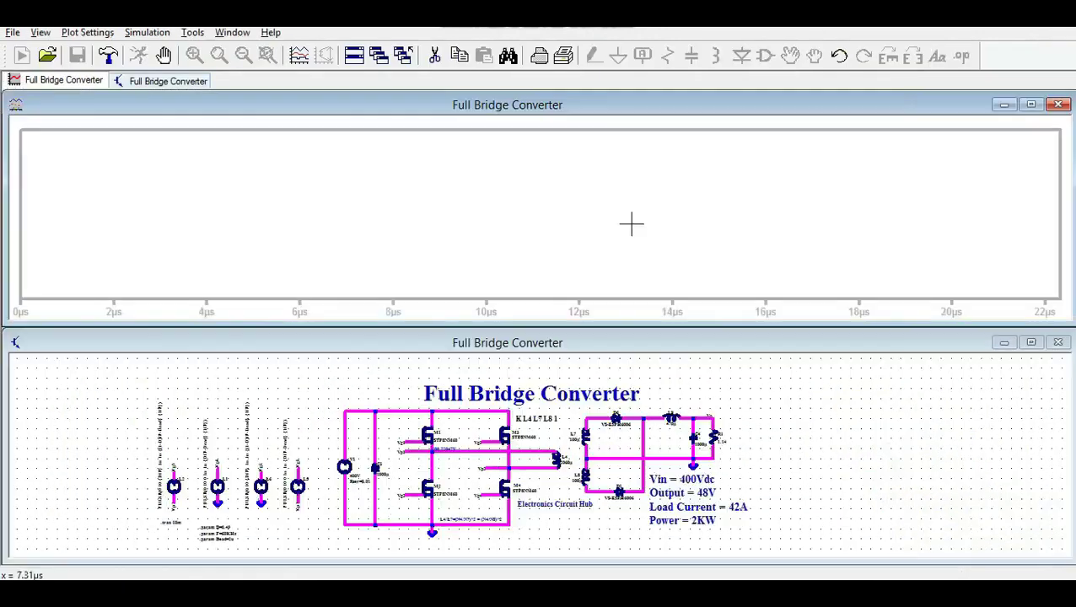
left_click(670, 415)
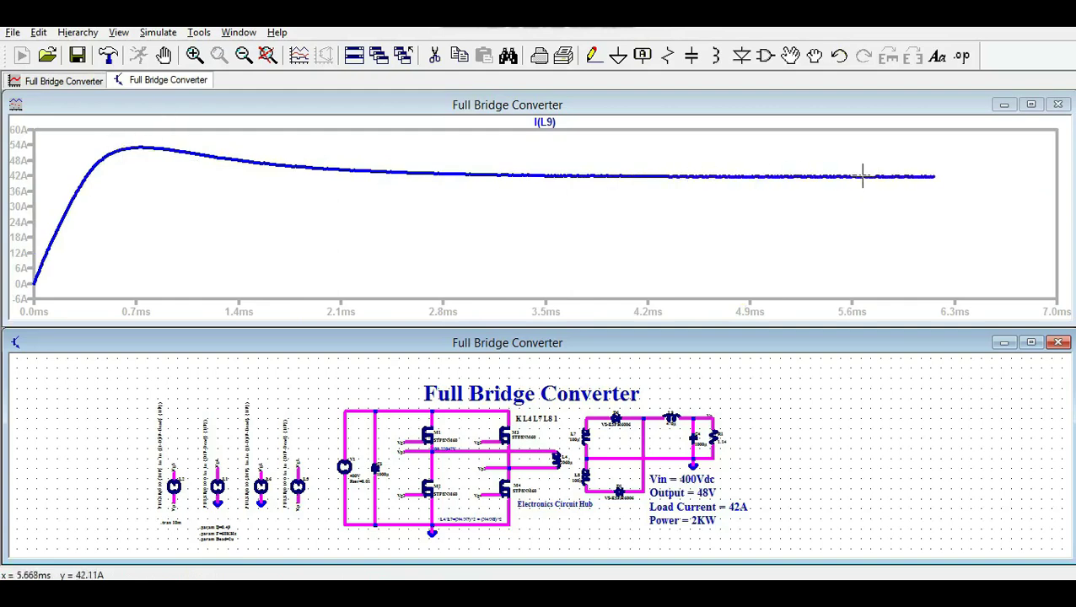
Zoom into the settled part of the I(L9) waveform to examine the inductor current's shape and ripple
left_click(667, 156)
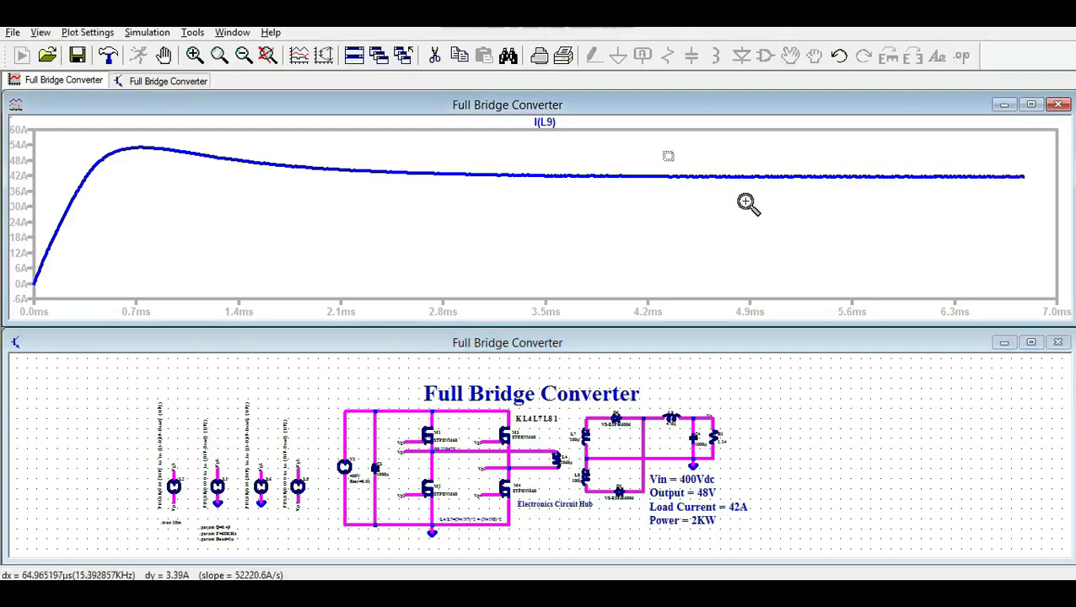
left_click_drag(749, 204, 742, 205)
left_click_drag(509, 151, 740, 251)
left_click_drag(297, 167, 728, 272)
left_click_drag(197, 158, 687, 264)
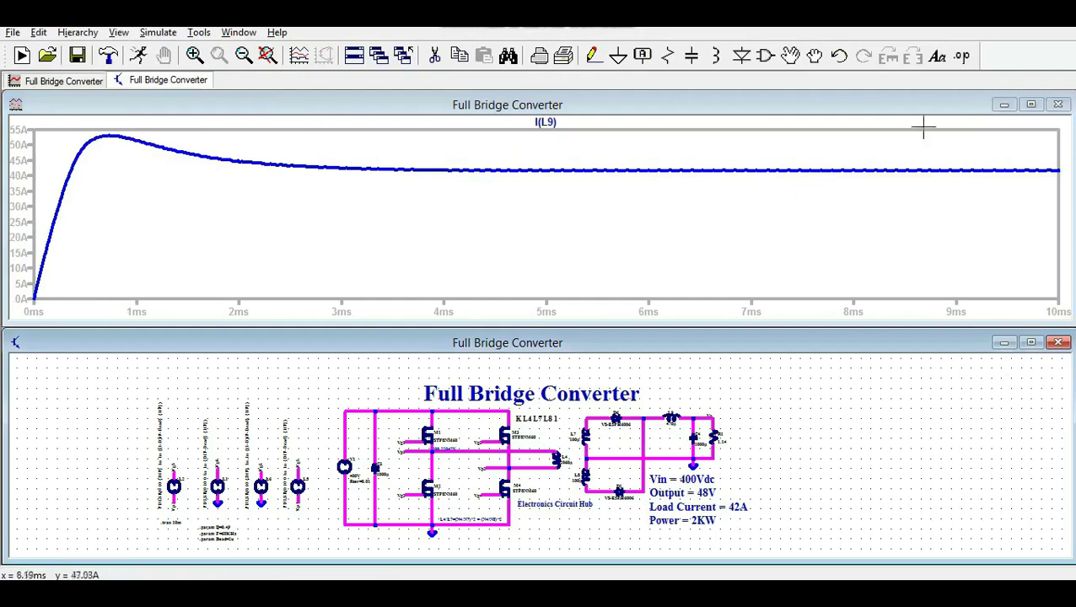
Maximize the waveform window and add two empty plot panes alongside the I(L9) plot
left_click(1031, 104)
right_click(456, 206)
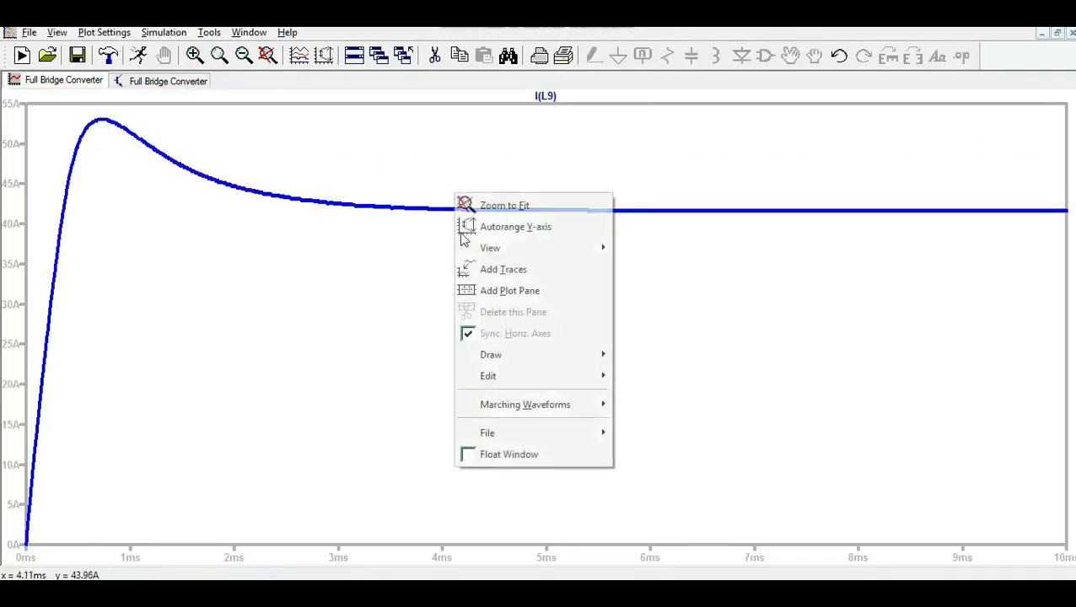
left_click(506, 290)
right_click(411, 412)
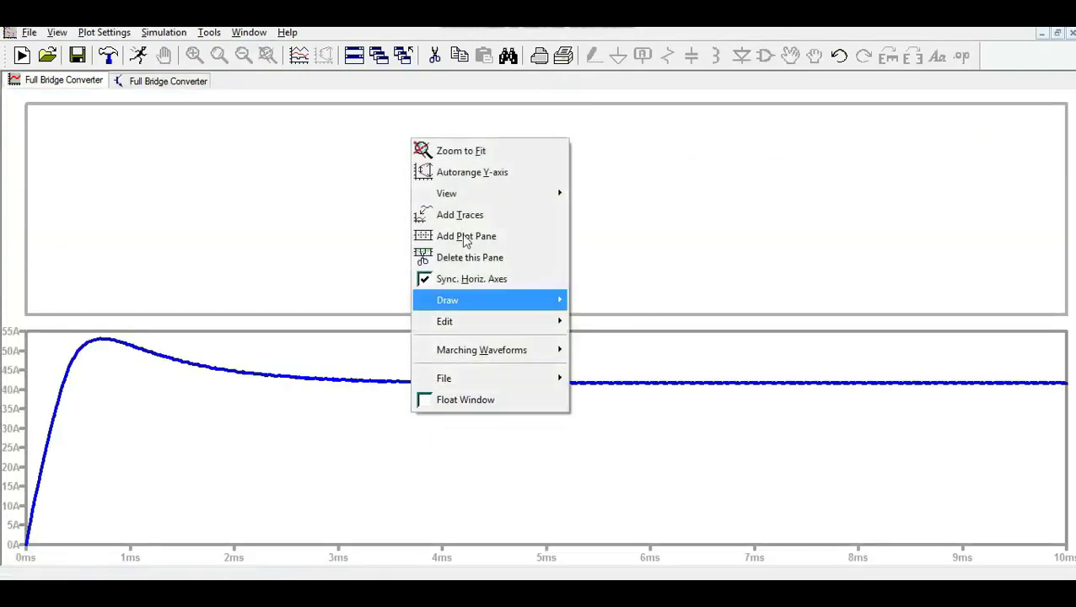
left_click(470, 242)
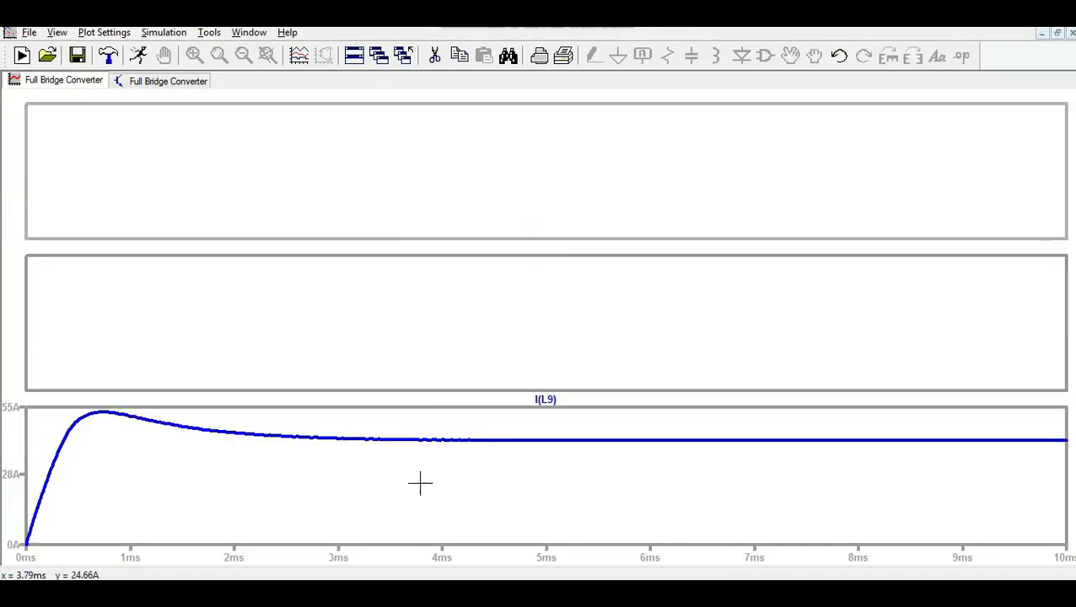
Plot the output voltage V(vo) in place of I(L9) and the load current I(R1) in the middle pane
left_click(145, 84)
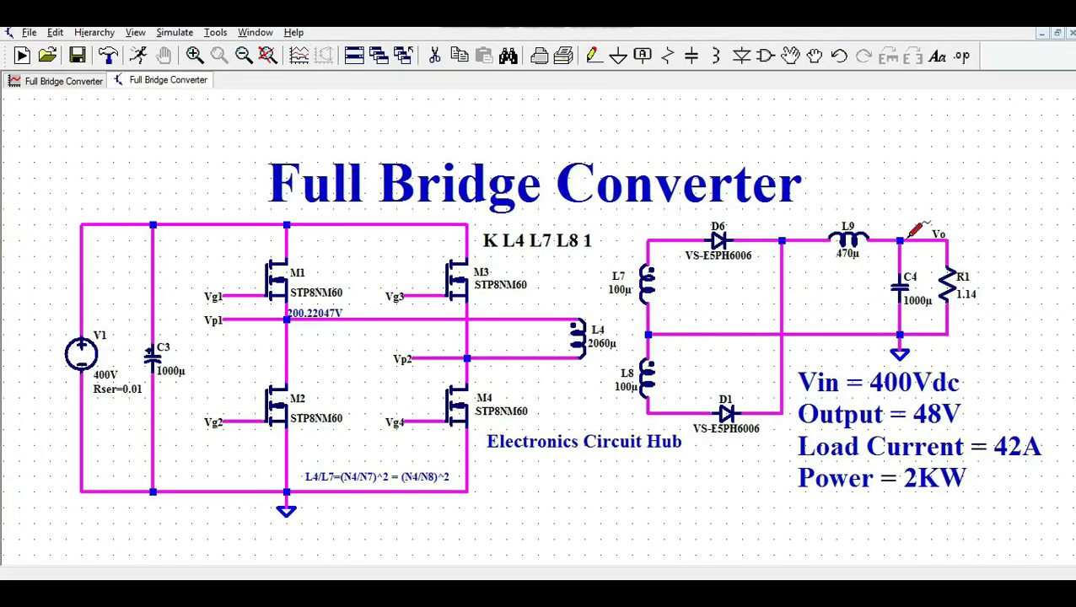
left_click(41, 84)
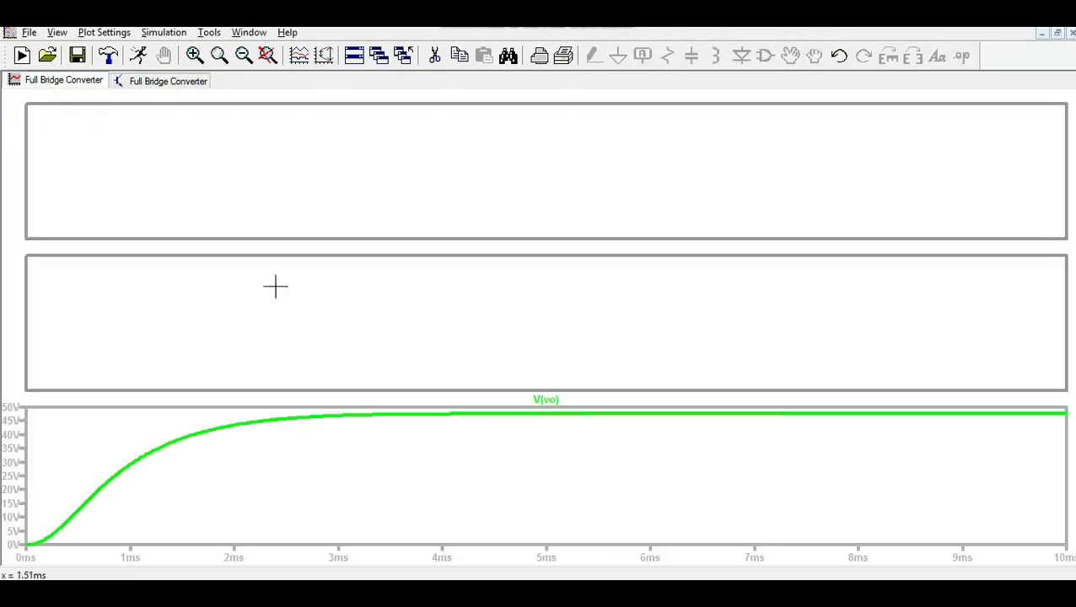
left_click(165, 82)
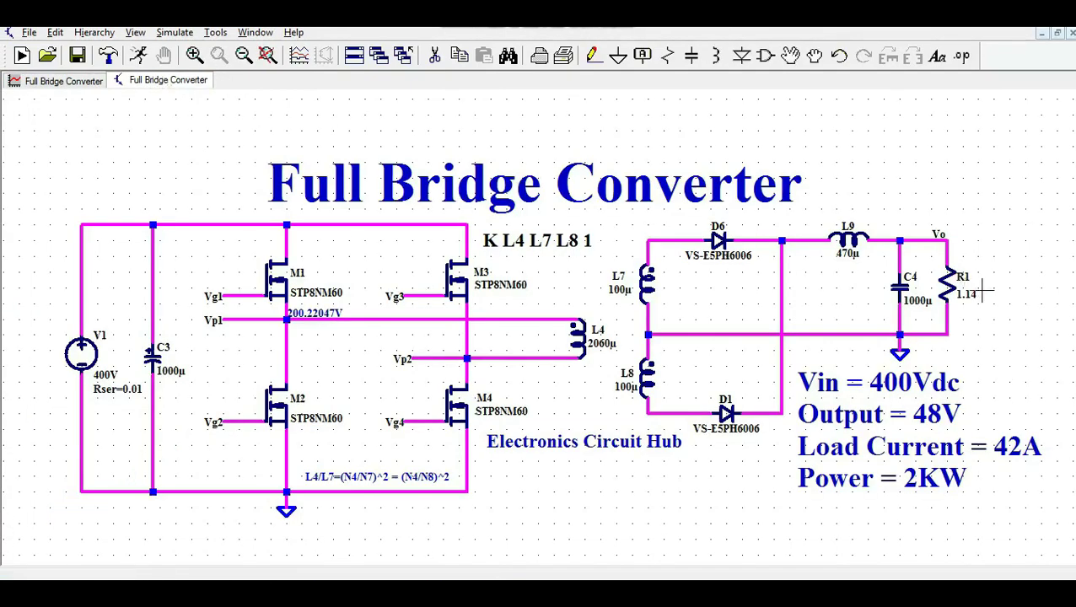
left_click(39, 84)
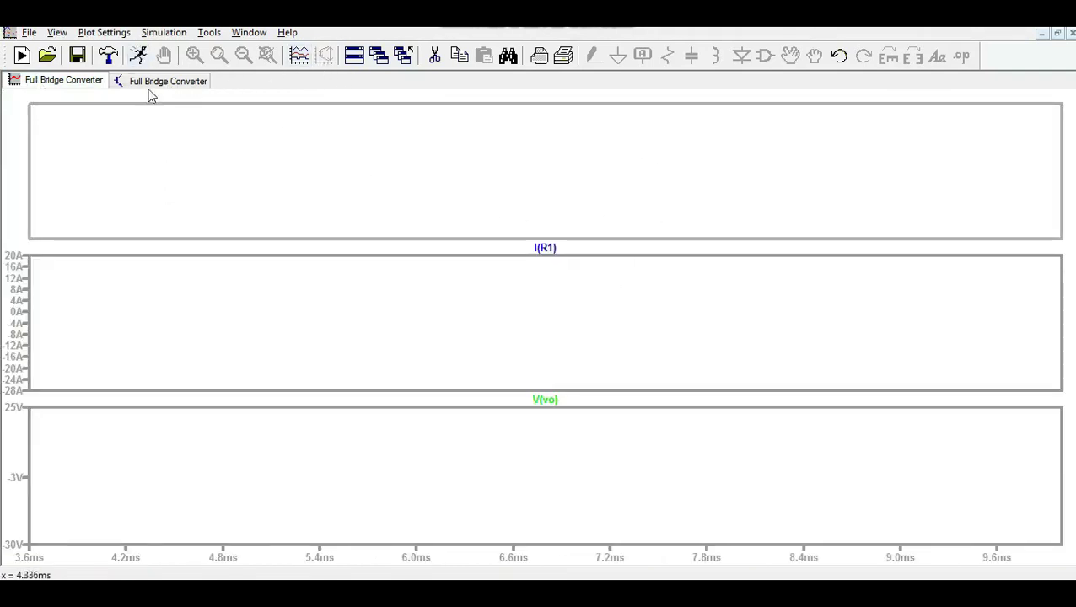
Close the waveform plot, rerun the simulation and divide the maximized new plot into three empty panes
right_click(99, 81)
left_click(106, 112)
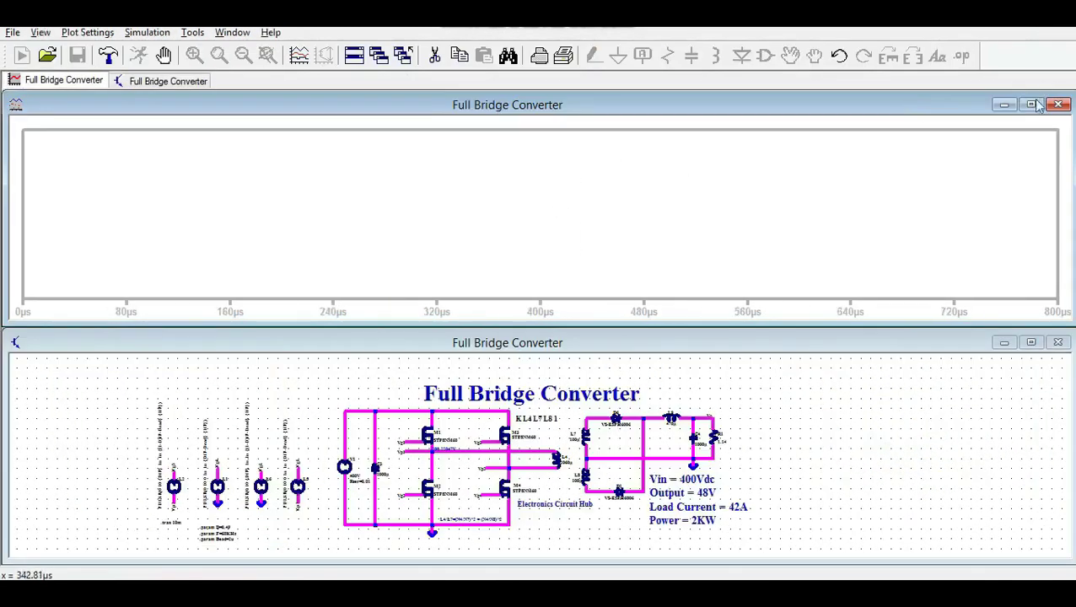
left_click(1042, 103)
right_click(310, 214)
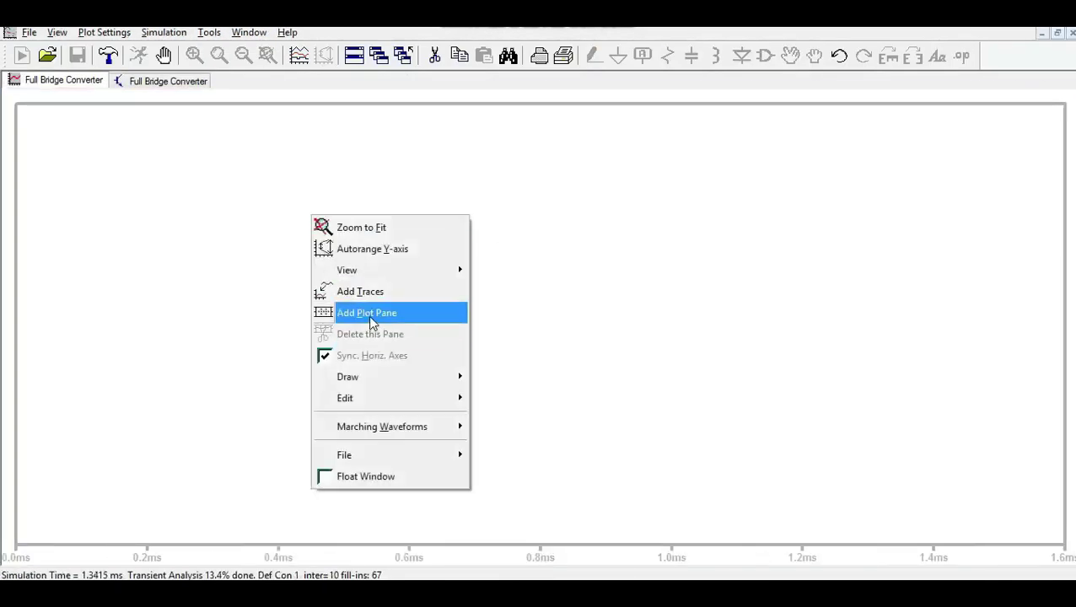
left_click(366, 312)
right_click(381, 204)
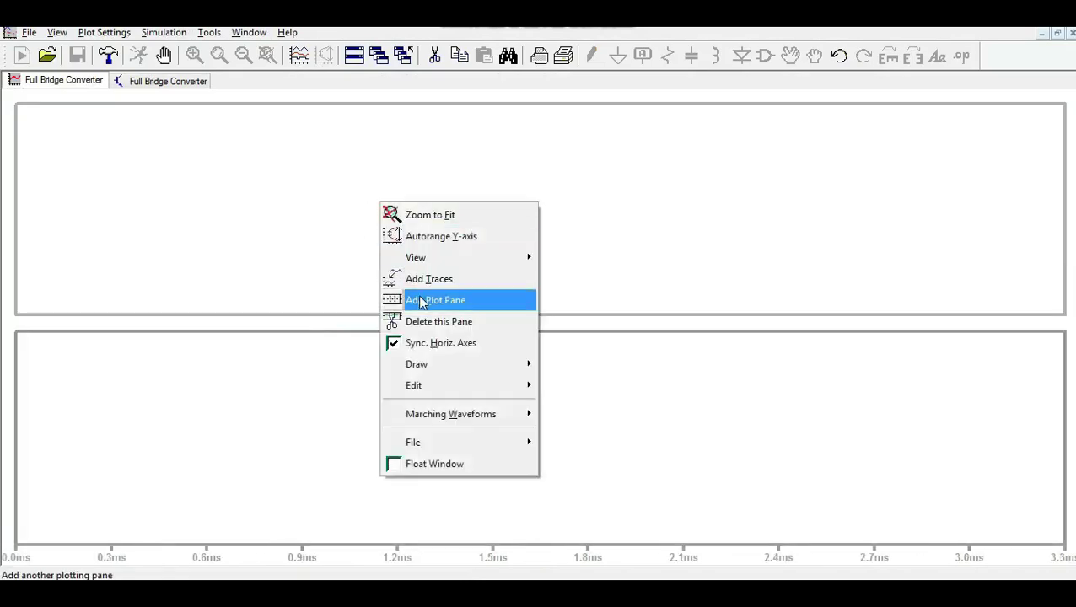
left_click(422, 300)
Plot the output voltage V(vo) in the lowest pane and the load current I(R1) in the middle pane
left_click(133, 82)
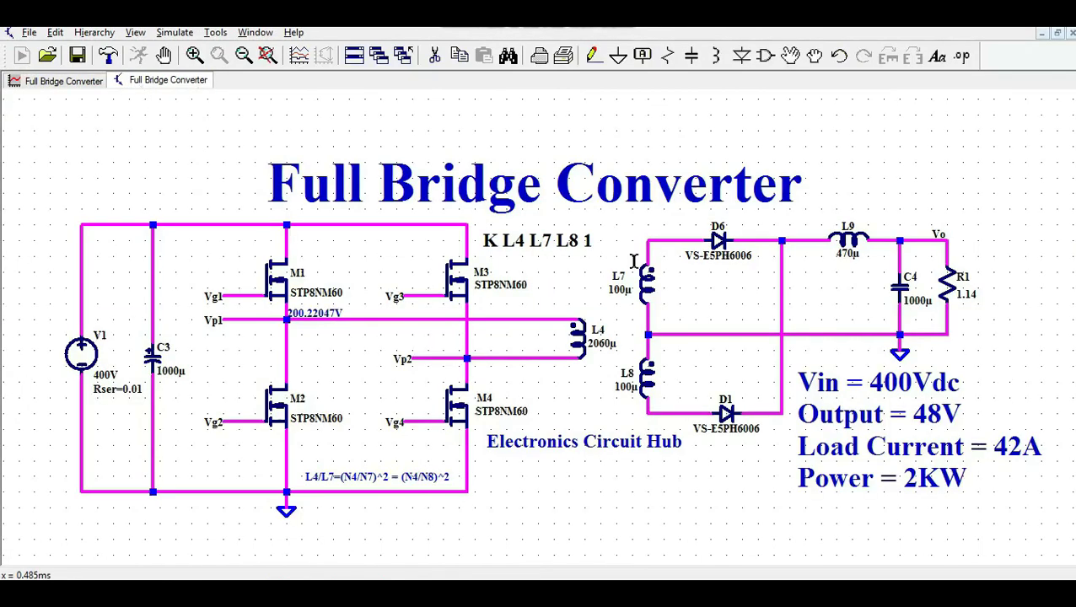
left_click(951, 237)
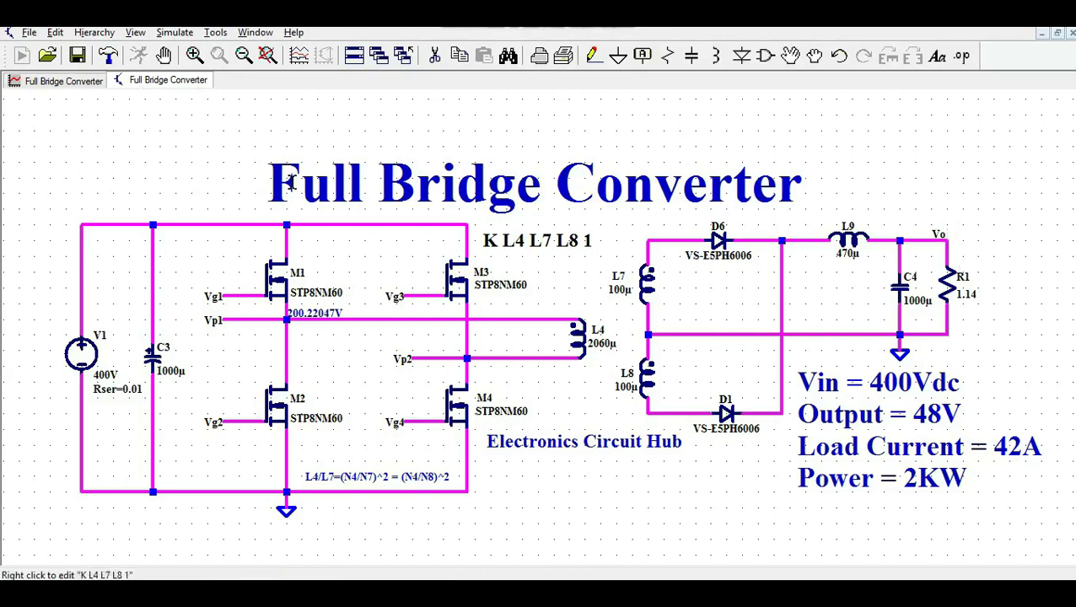
left_click(63, 80)
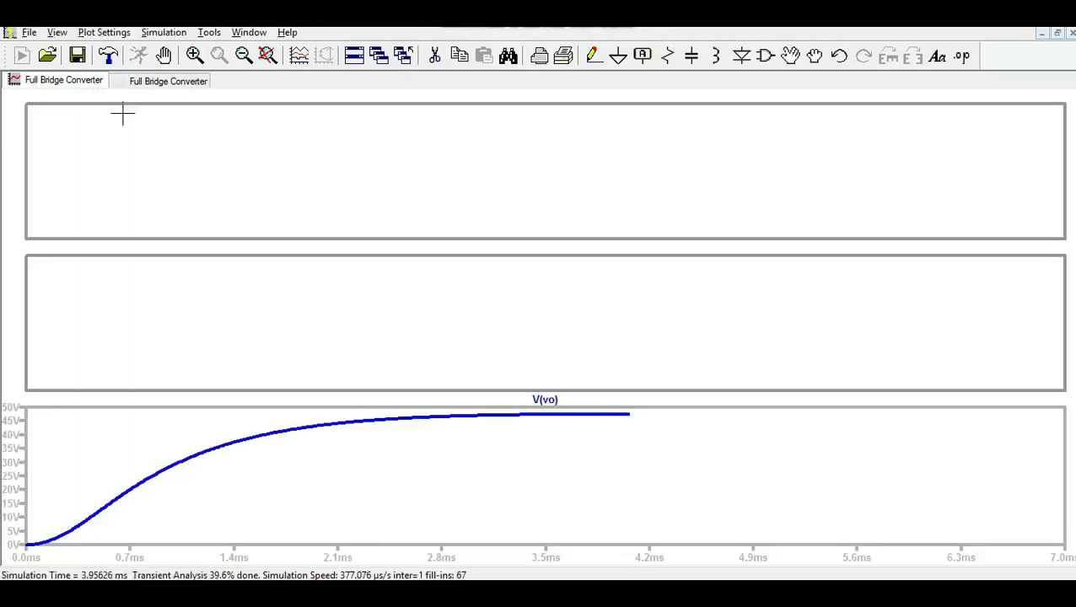
left_click(191, 81)
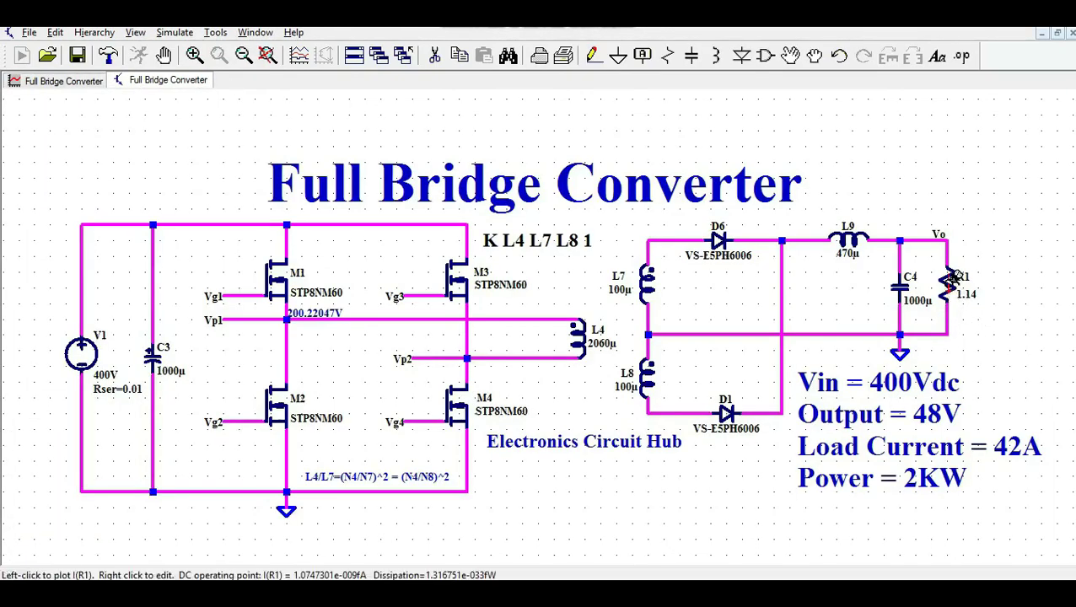
left_click(84, 83)
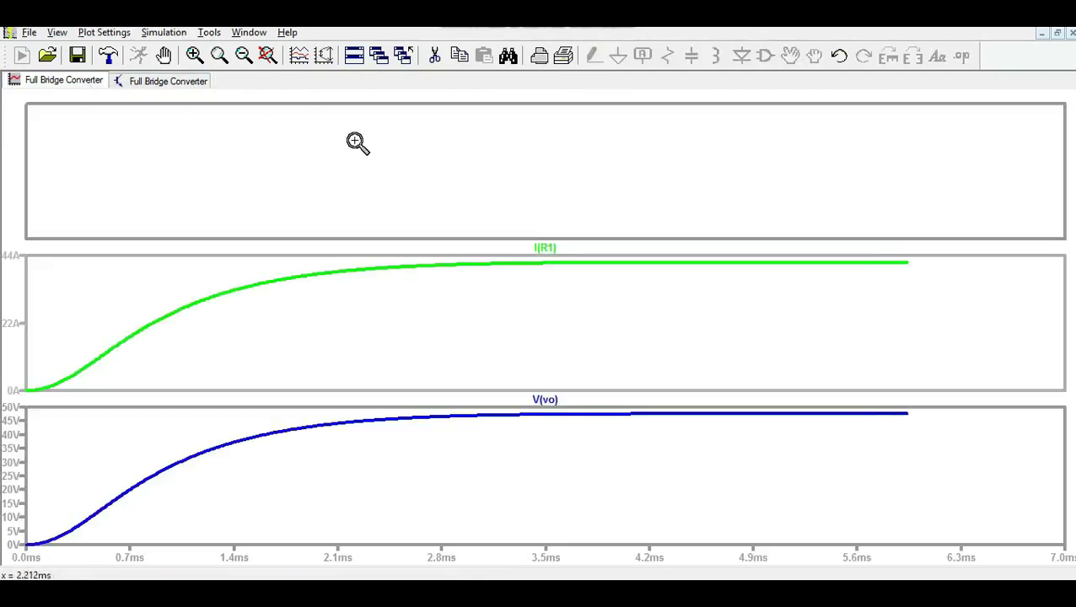
Plot load resistor R1's power V(Vo)*I(R1) in the uppermost pane, check the waveforms and return to the schematic
left_click(162, 84)
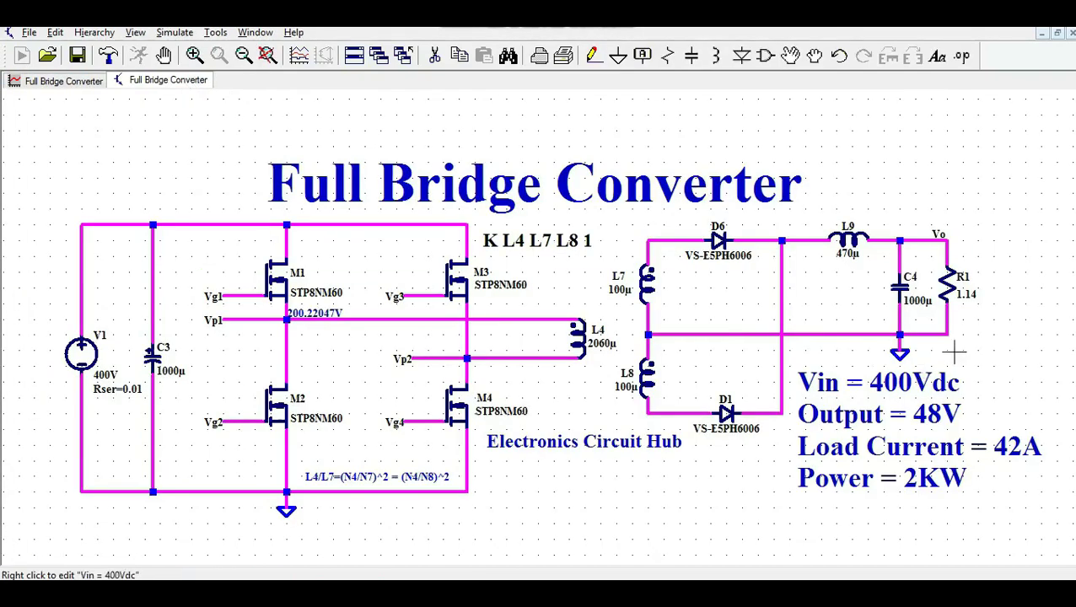
left_click(947, 277, "alt")
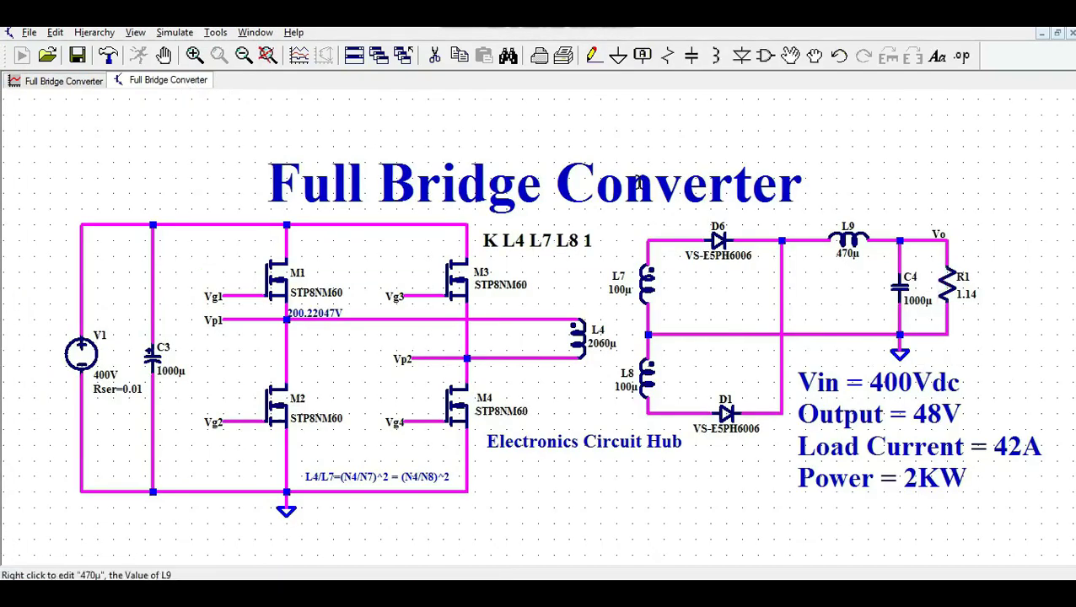
left_click(91, 81)
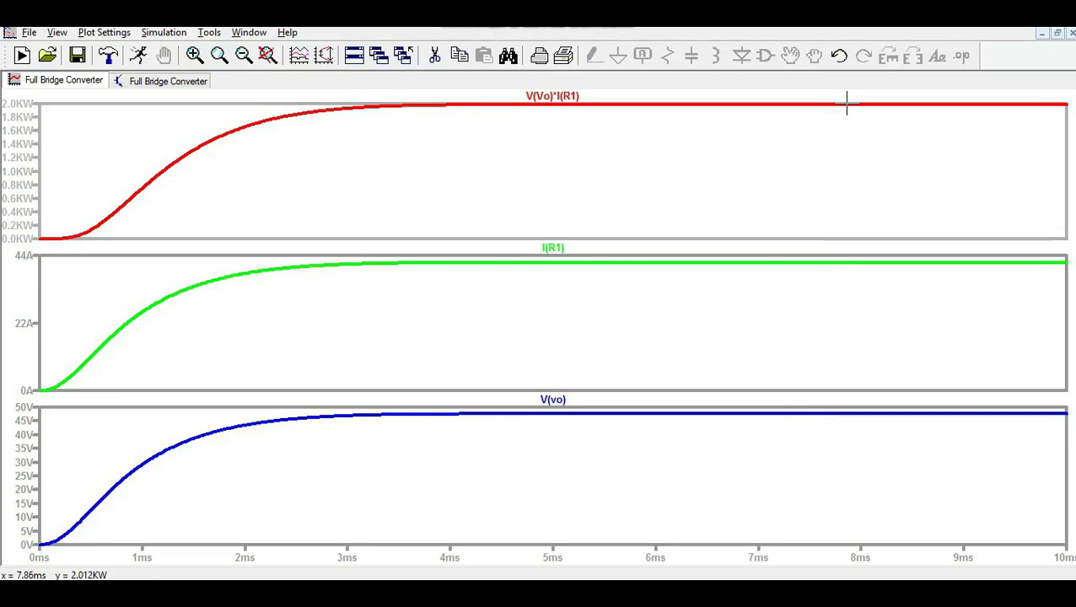
left_click(142, 83)
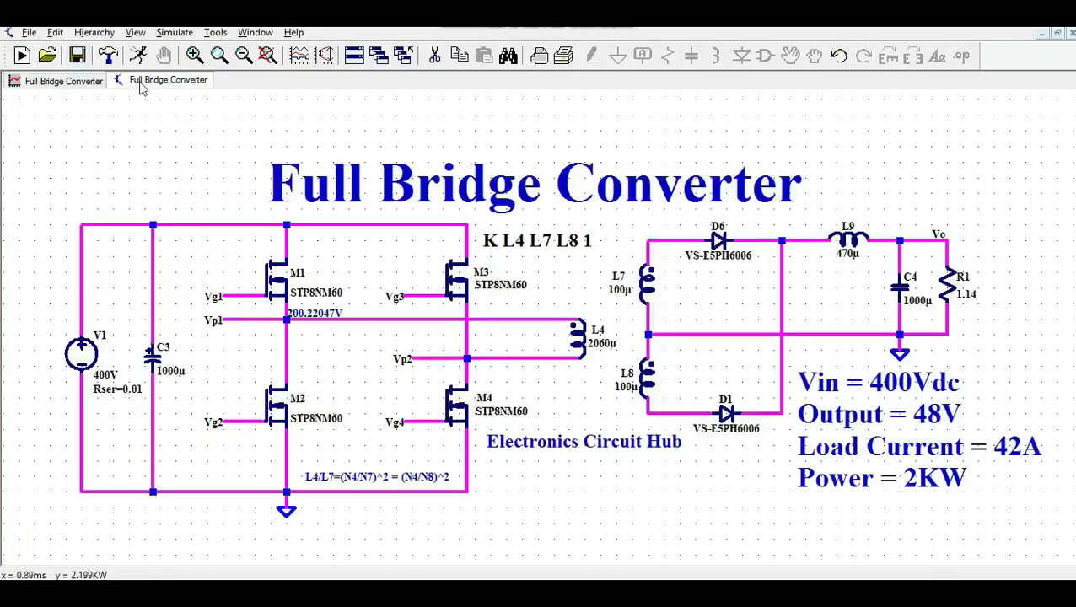